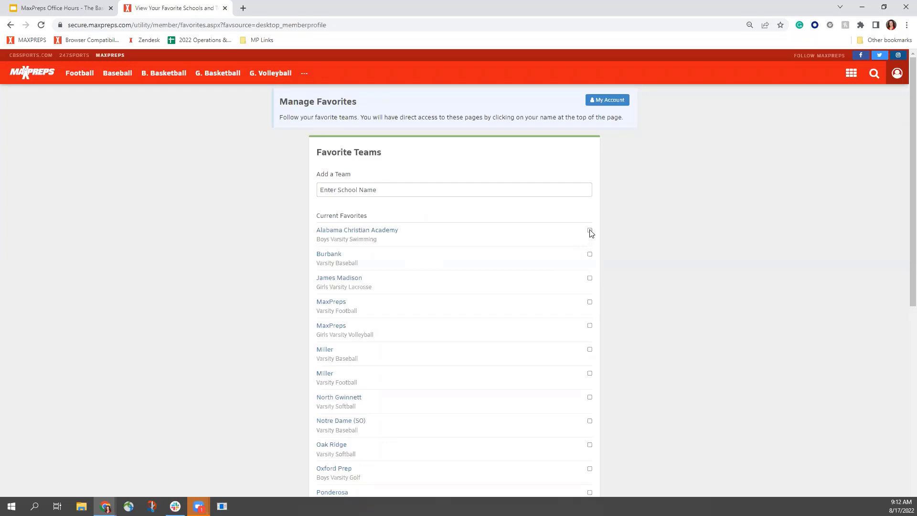
# Step: Mark the Alabama Christian Academy, Burbank, James Madison and MaxPreps Varsity Football favorites for removal, and return to the profile without removing them
pyautogui.click(590, 230)
pyautogui.click(590, 278)
pyautogui.click(591, 303)
pyautogui.scroll(-4, 651, 307)
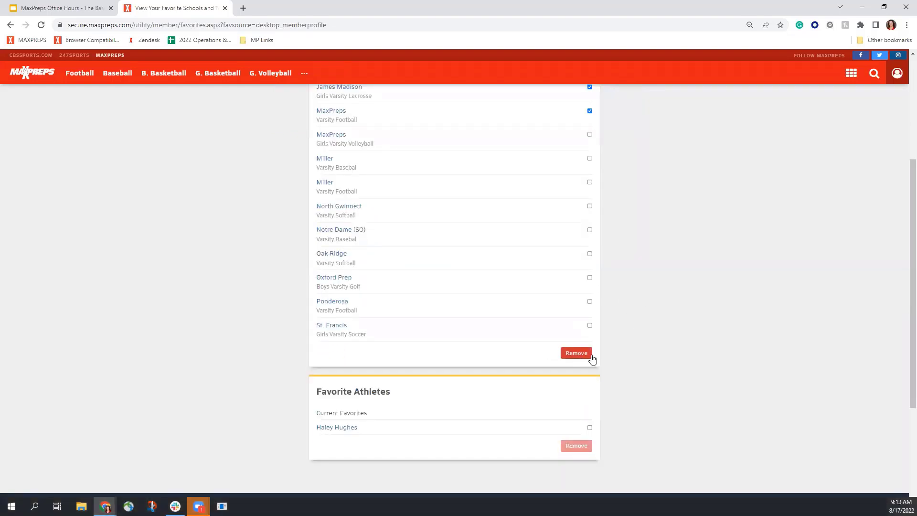
pyautogui.scroll(4, 591, 360)
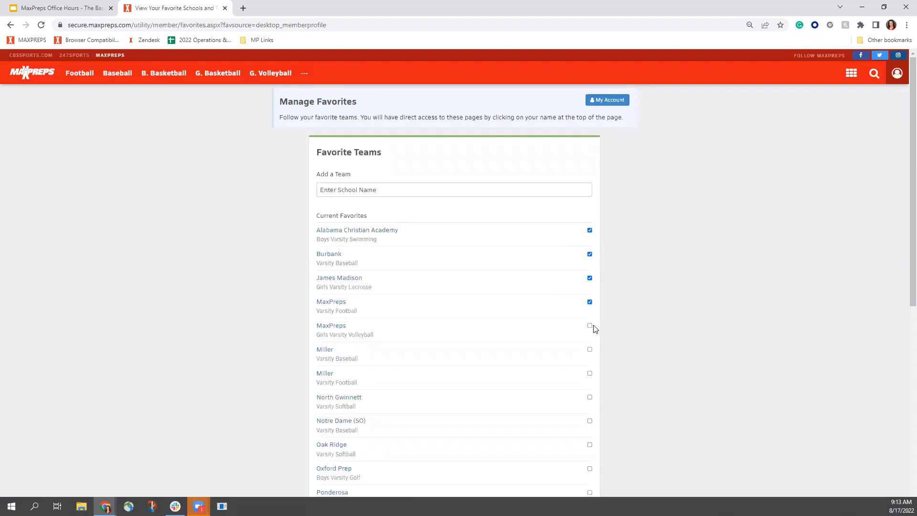
pyautogui.scroll(-1, 595, 329)
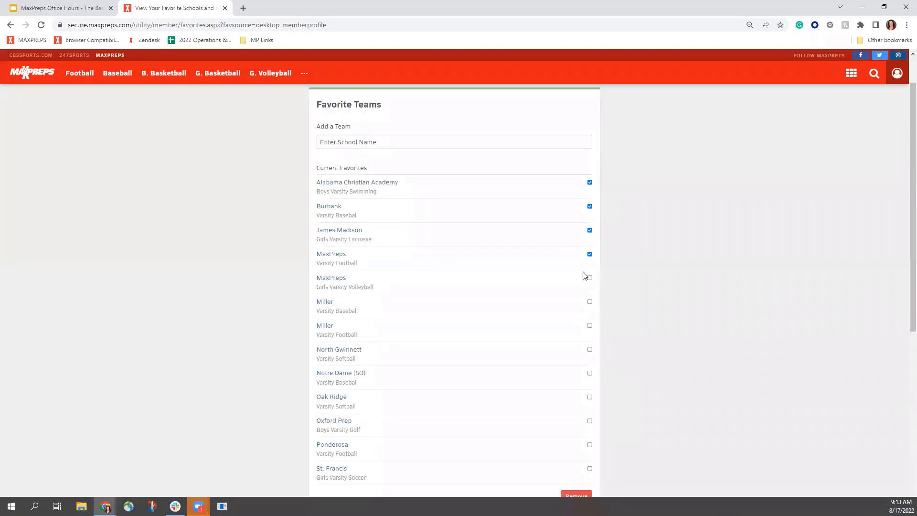
pyautogui.scroll(1, 405, 219)
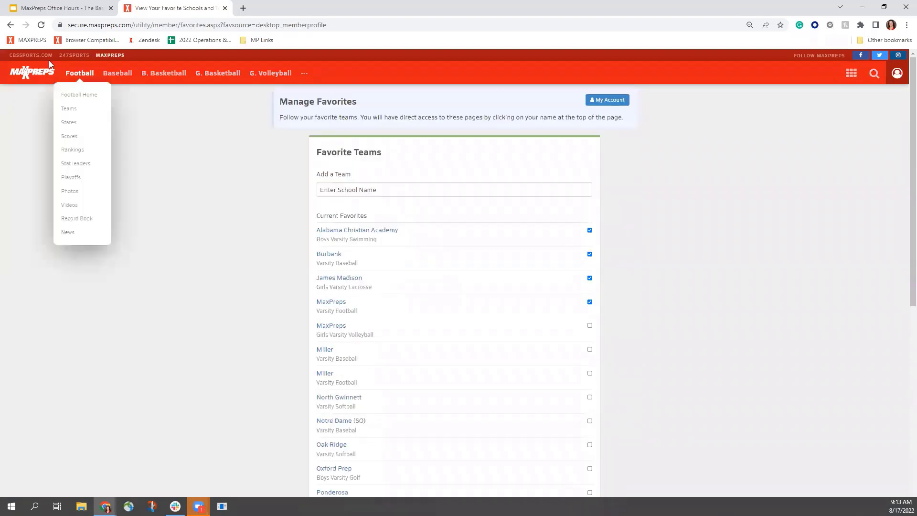
pyautogui.click(10, 24)
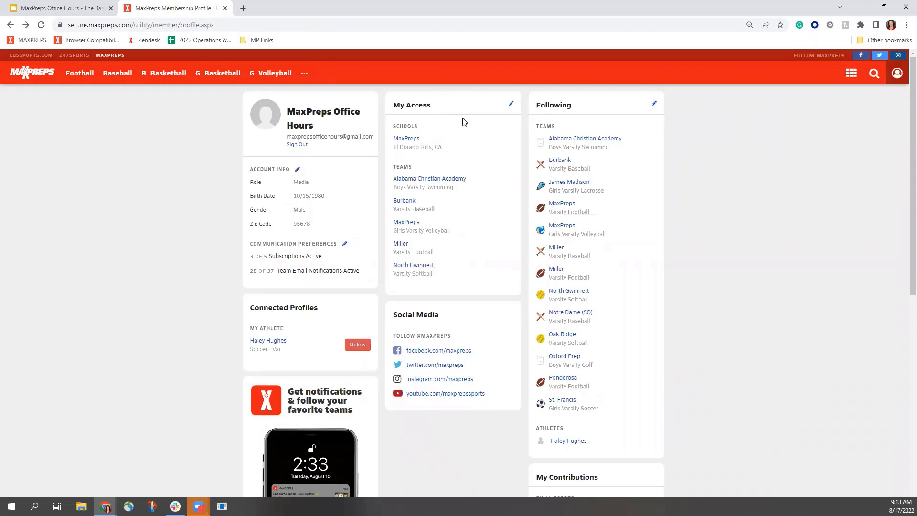
# Step: Open the My Access management page and clear the Burbank and Alabama Christian Academy team admin selections
pyautogui.click(510, 103)
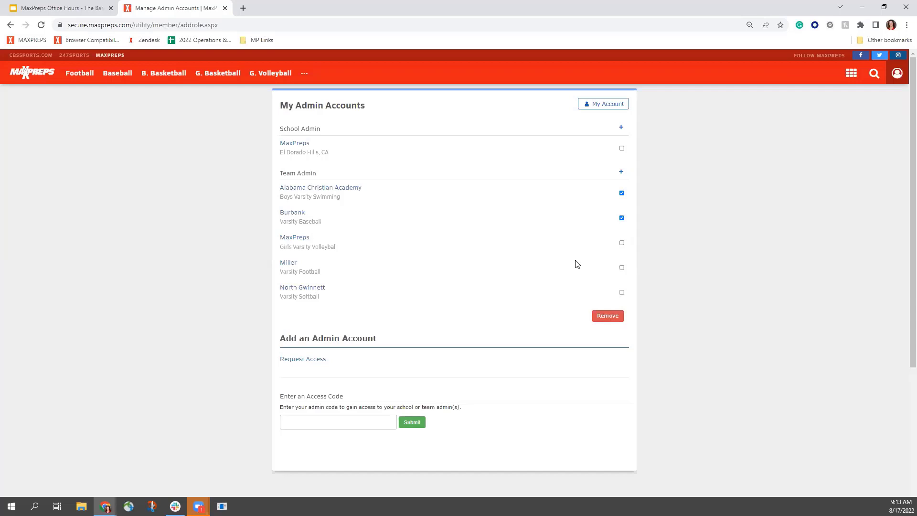
pyautogui.click(621, 217)
pyautogui.click(621, 194)
# Step: View the AD & Coach Admin Access Request form, and return to the membership profile without sending a request
pyautogui.click(310, 364)
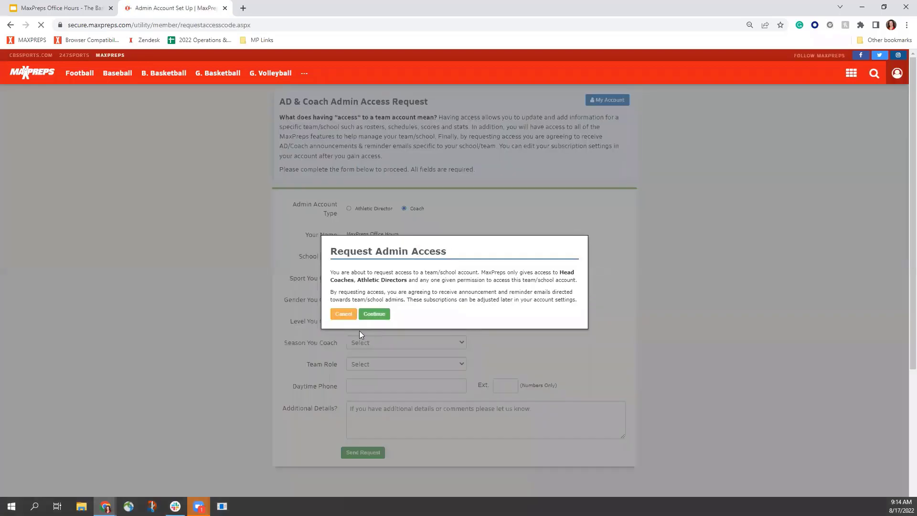
pyautogui.click(371, 319)
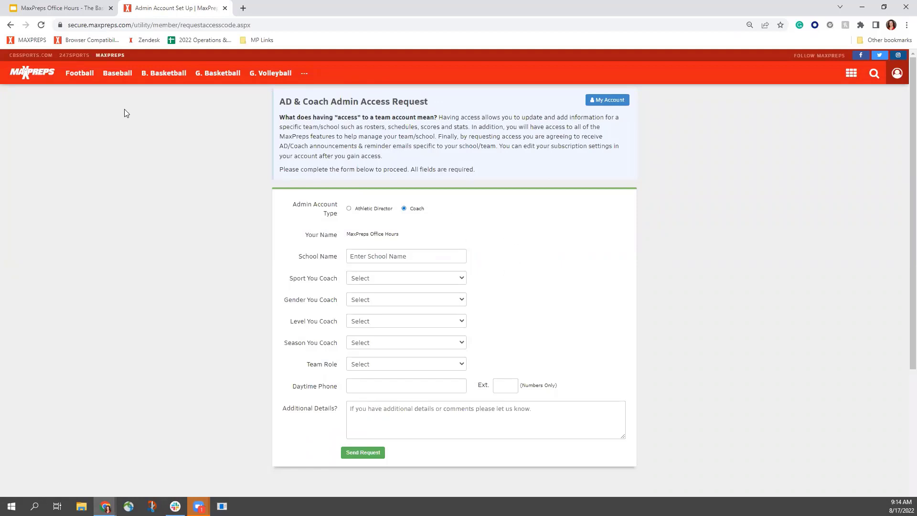
pyautogui.click(10, 25)
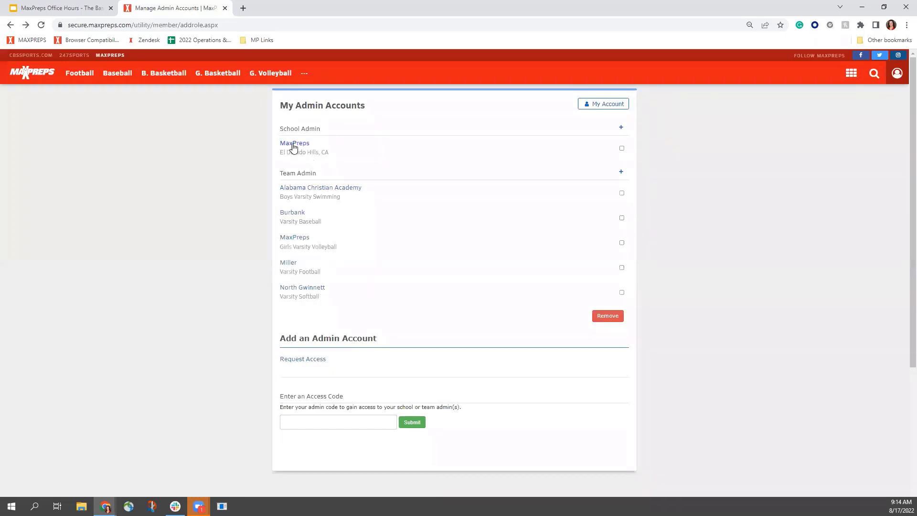
pyautogui.click(15, 26)
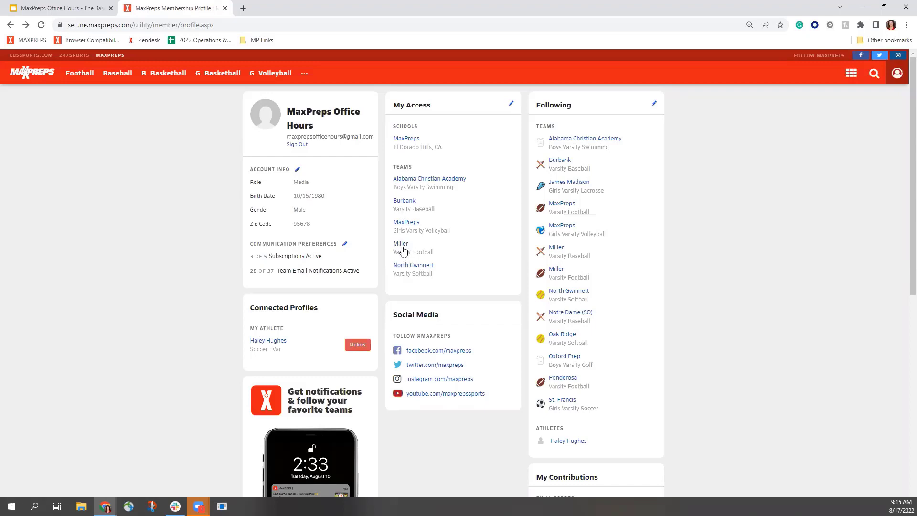
# Step: Open the admin dashboard of the Miller boys varsity football team from the account's list of teams
pyautogui.click(898, 74)
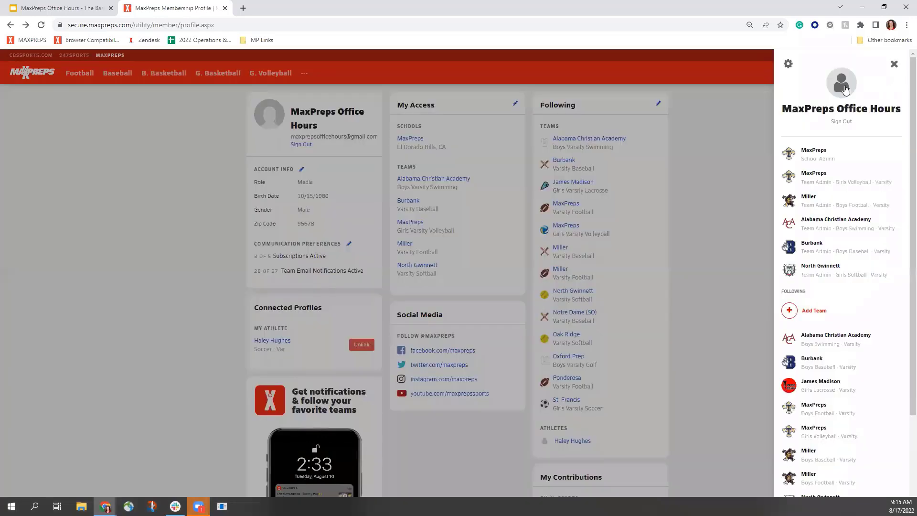
pyautogui.click(806, 203)
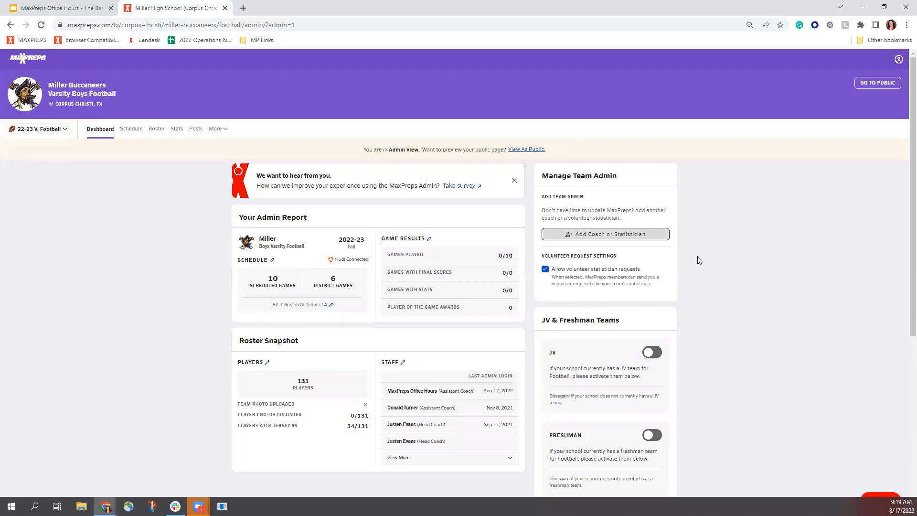
# Step: Start turning off volunteer statistician requests but cancel, and review the JV & Freshman Teams settings on the dashboard
pyautogui.click(546, 270)
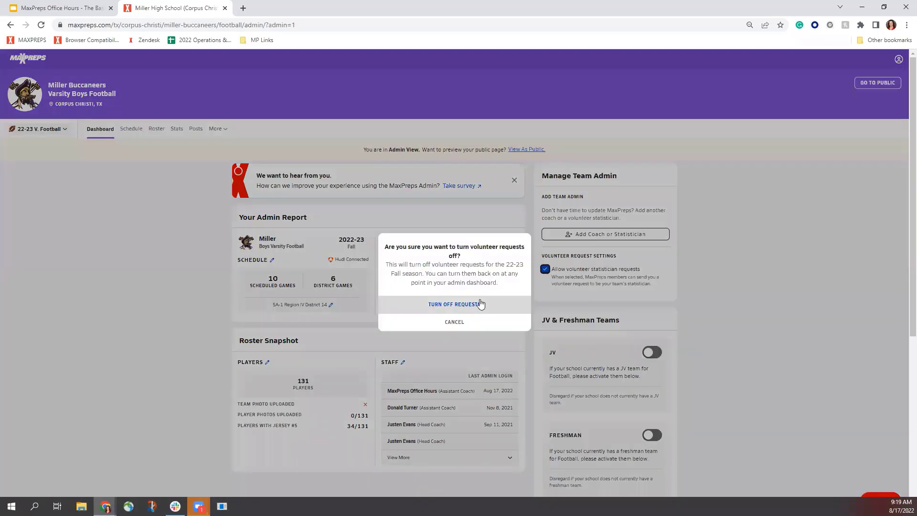
pyautogui.click(462, 324)
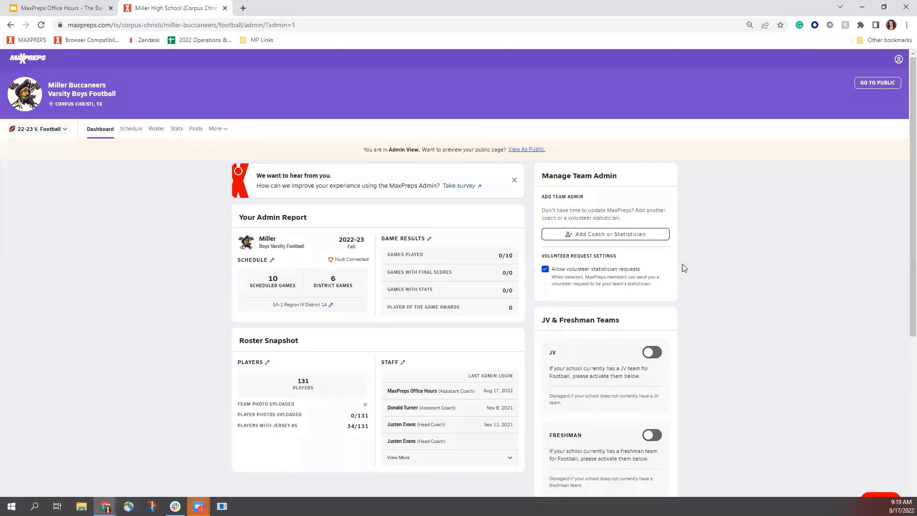
pyautogui.scroll(-2, 683, 267)
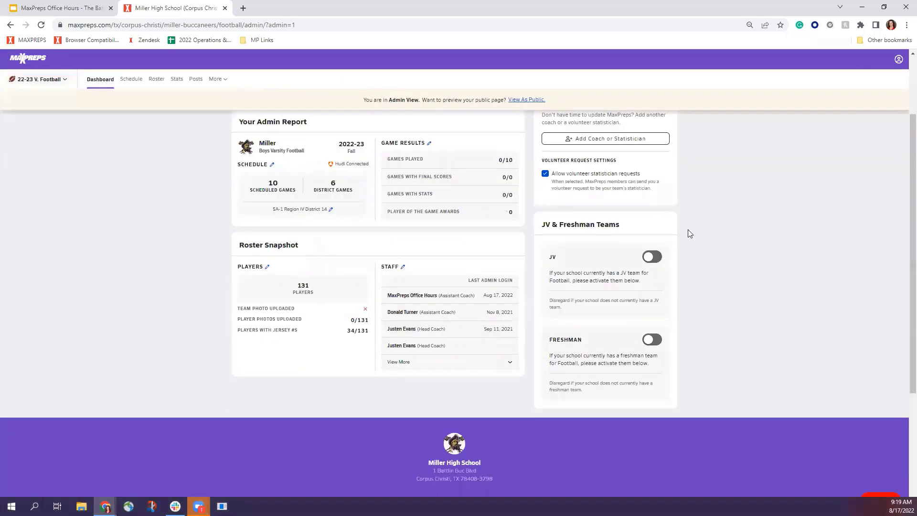
pyautogui.scroll(2, 689, 234)
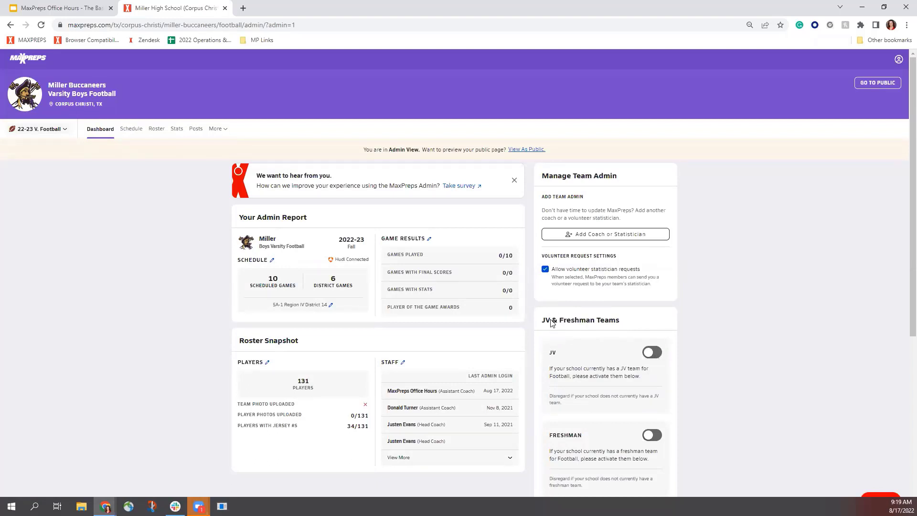
pyautogui.scroll(-1, 551, 323)
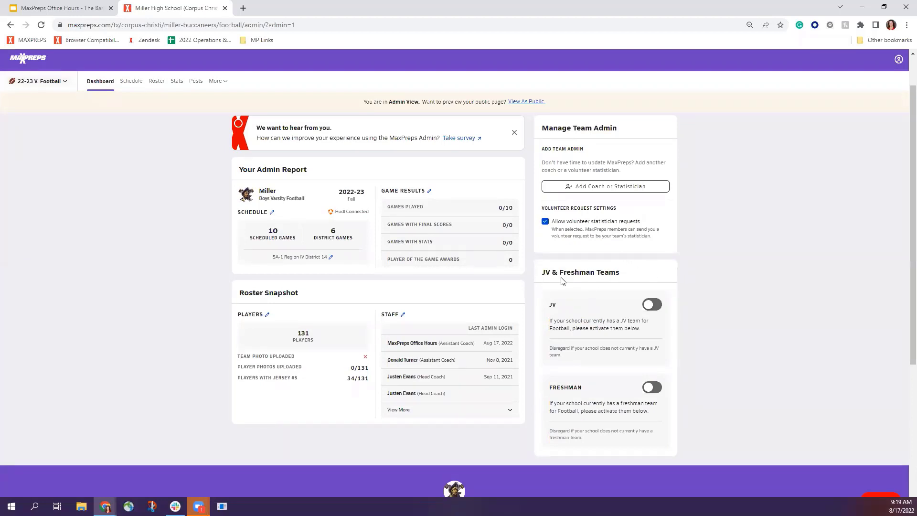
pyautogui.scroll(1, 562, 281)
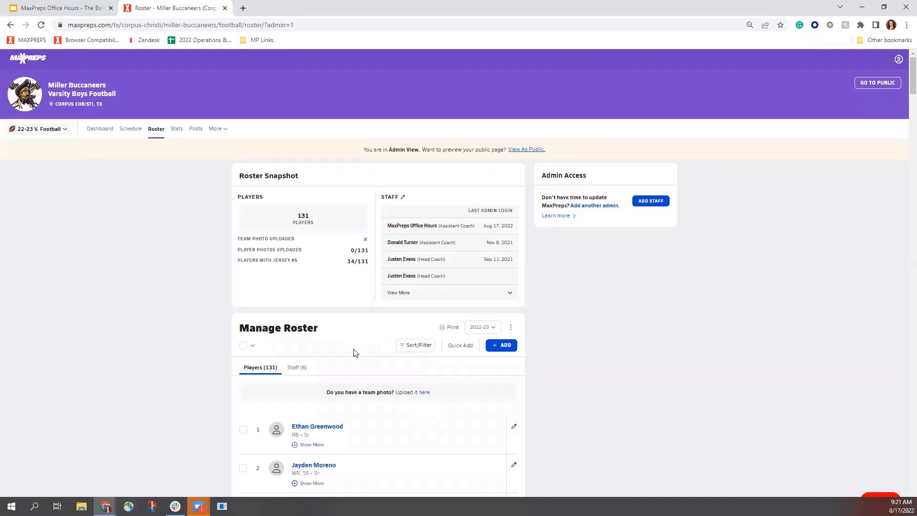
# Step: Open Quick Add for the Miller football roster and add three more blank athlete rows below the existing players
pyautogui.click(460, 348)
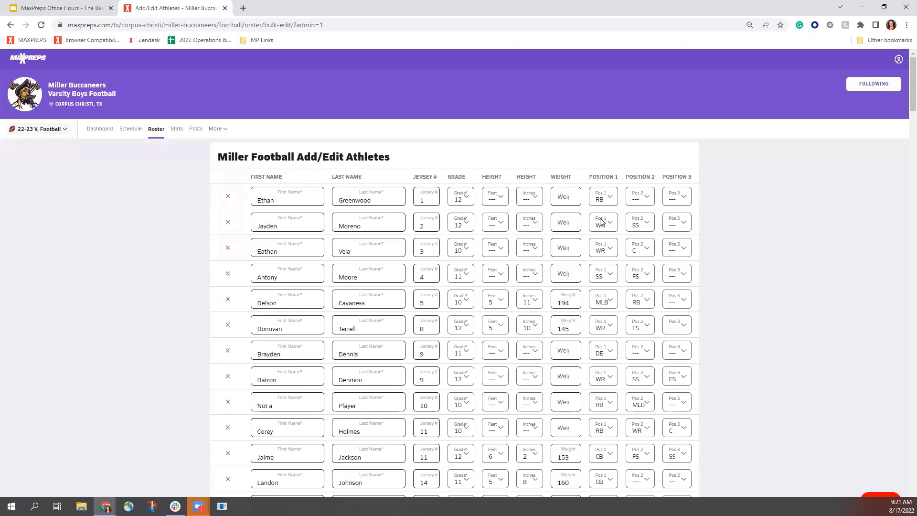
pyautogui.scroll(-20, 600, 407)
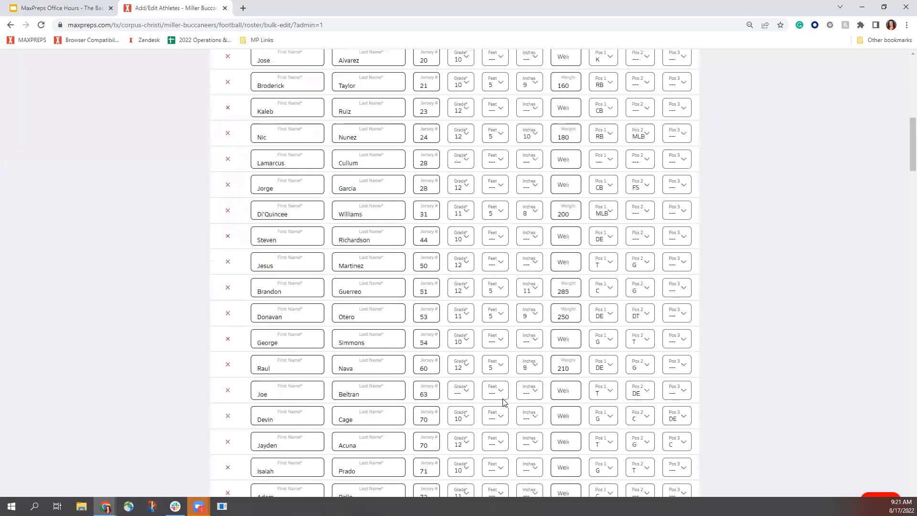
pyautogui.scroll(-10, 503, 399)
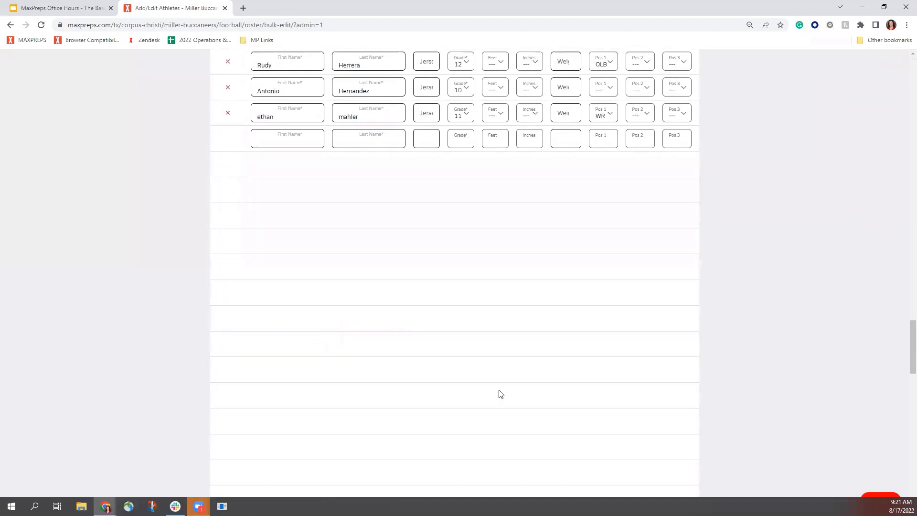
pyautogui.scroll(-10, 506, 354)
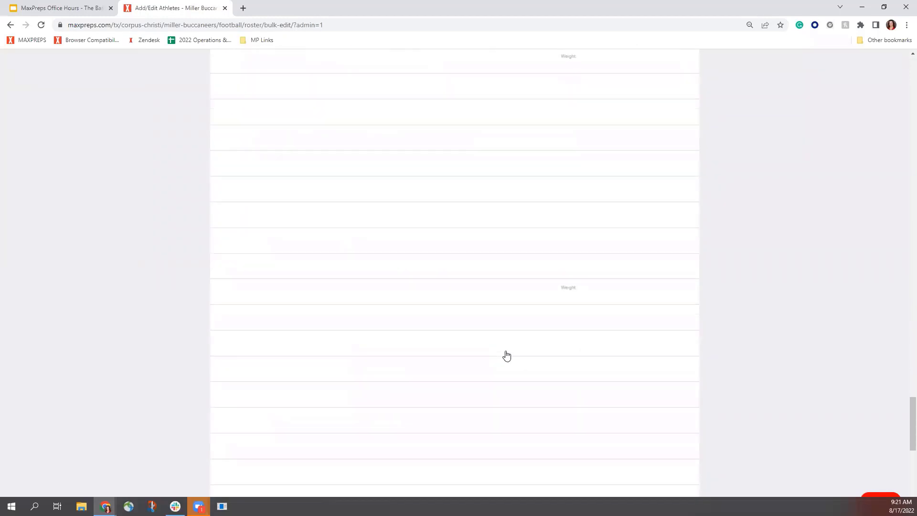
pyautogui.scroll(3, 267, 272)
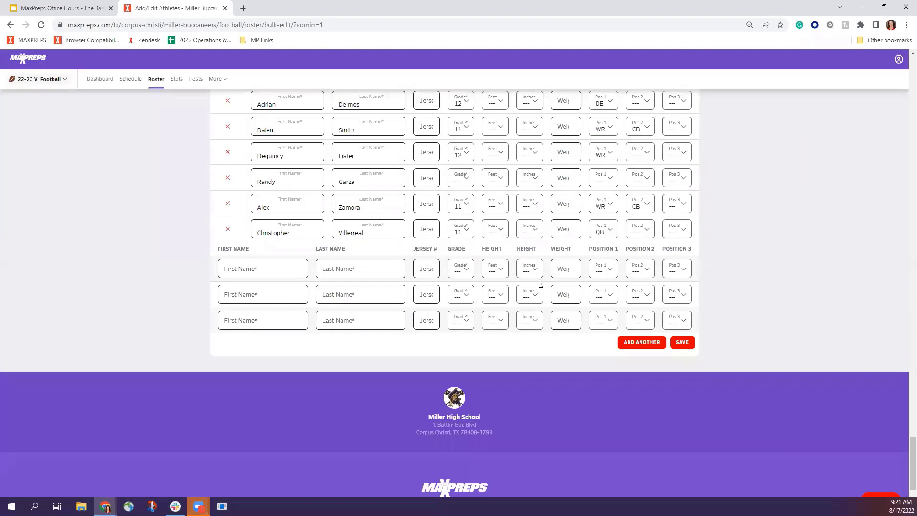
pyautogui.click(641, 343)
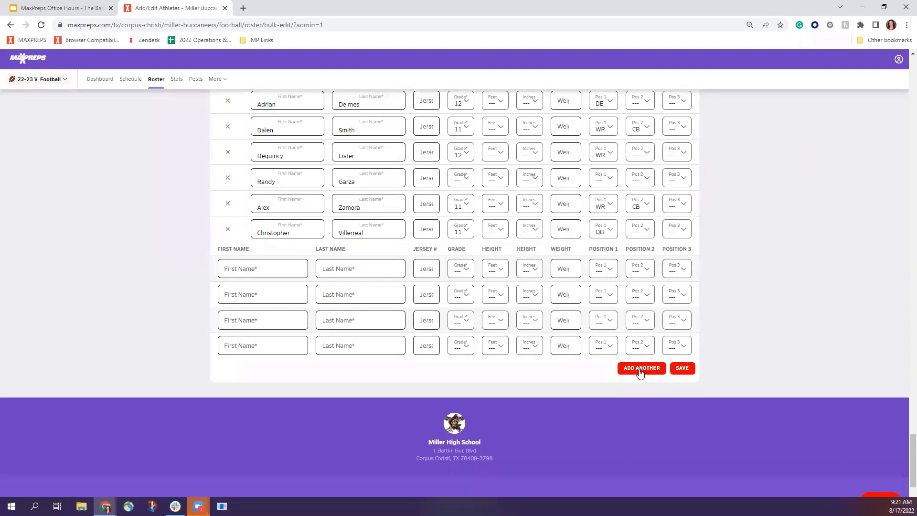
pyautogui.click(640, 370)
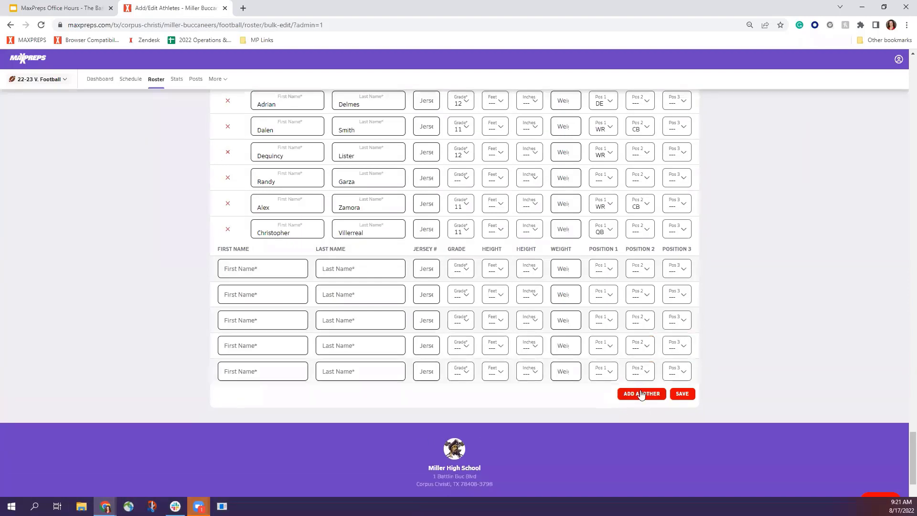
# Step: Try to save the Add/Edit Athletes form with the new rows blank, and return to the Manage Roster page
pyautogui.click(256, 269)
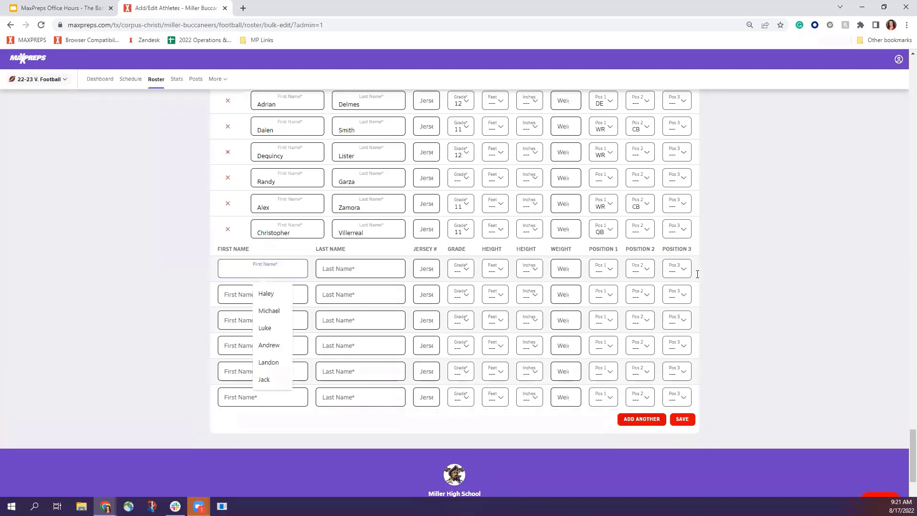
pyautogui.press('Escape')
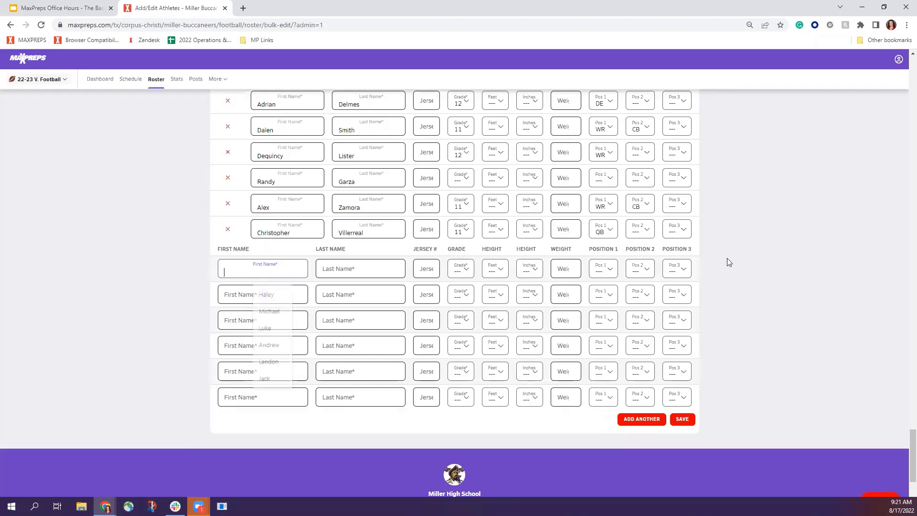
pyautogui.click(409, 249)
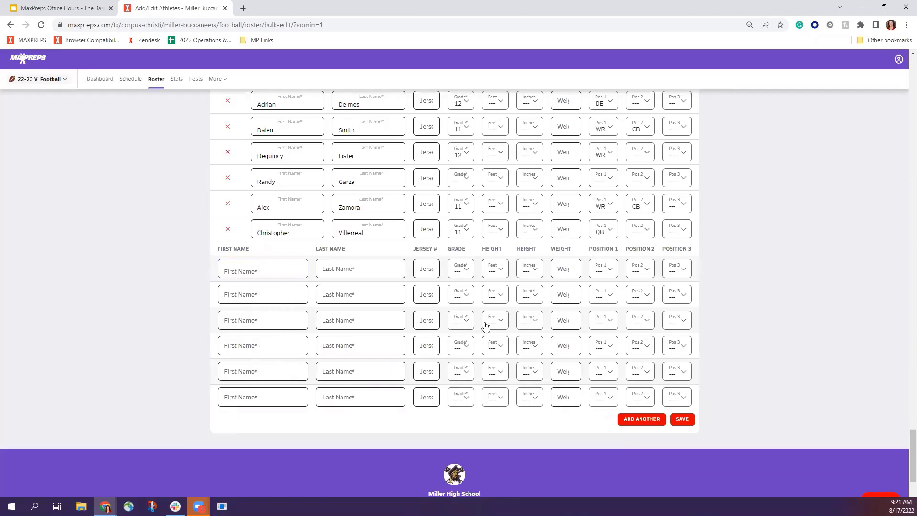
pyautogui.middleClick(745, 368)
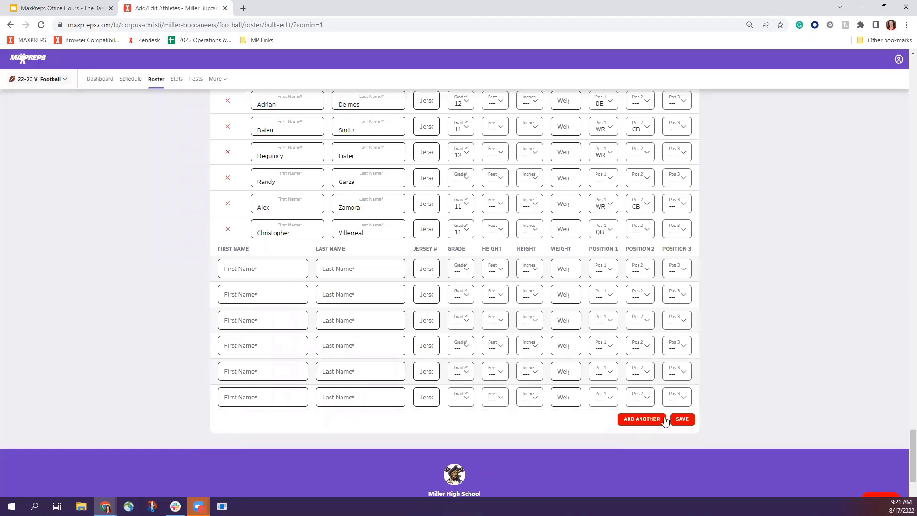
pyautogui.click(685, 419)
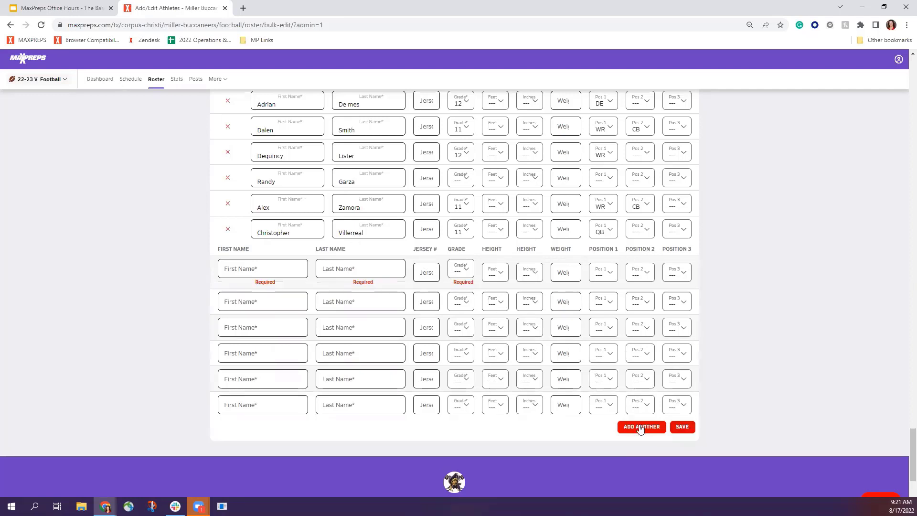
pyautogui.scroll(7, 548, 327)
pyautogui.click(10, 25)
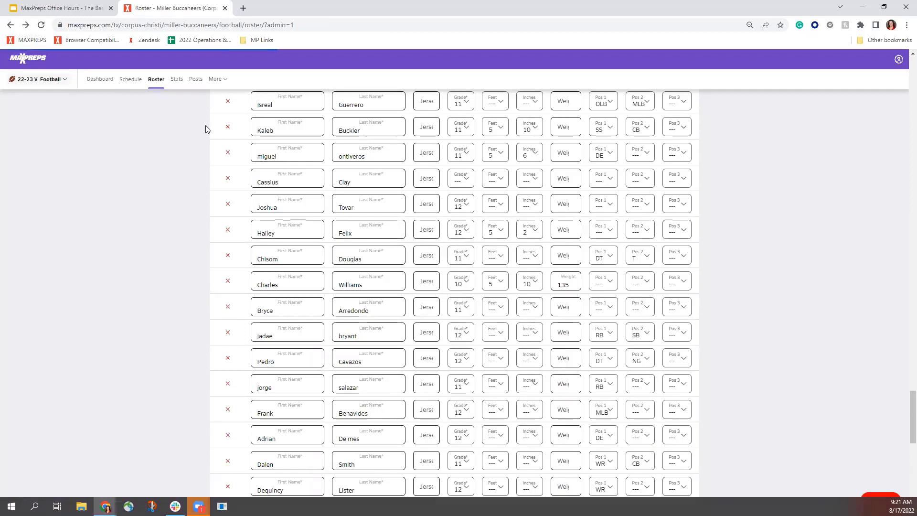
pyautogui.click(11, 23)
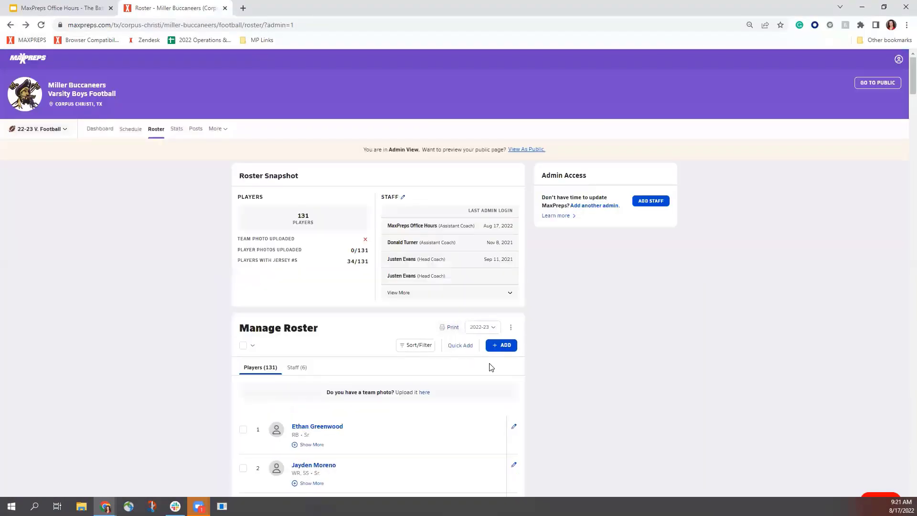
# Step: View the form for adding a single new player to the roster, and cancel it without entering a player
pyautogui.scroll(-1, 446, 392)
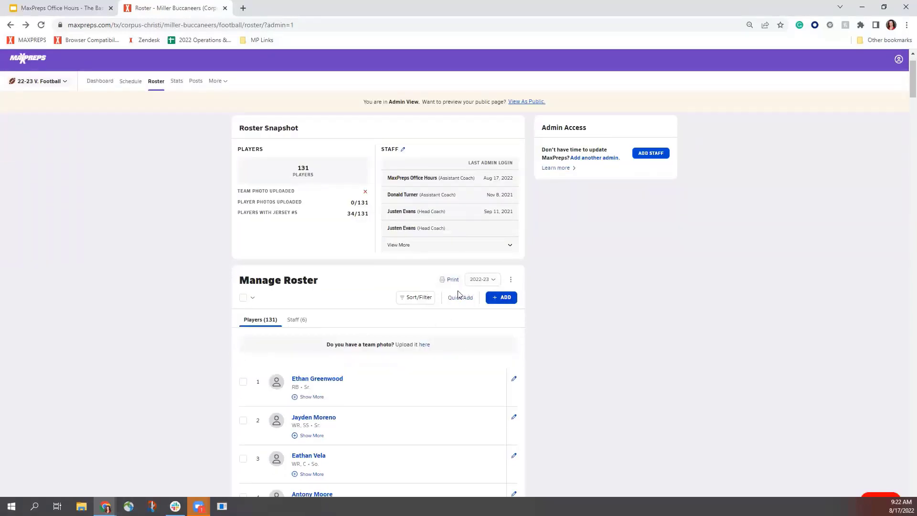
pyautogui.click(503, 298)
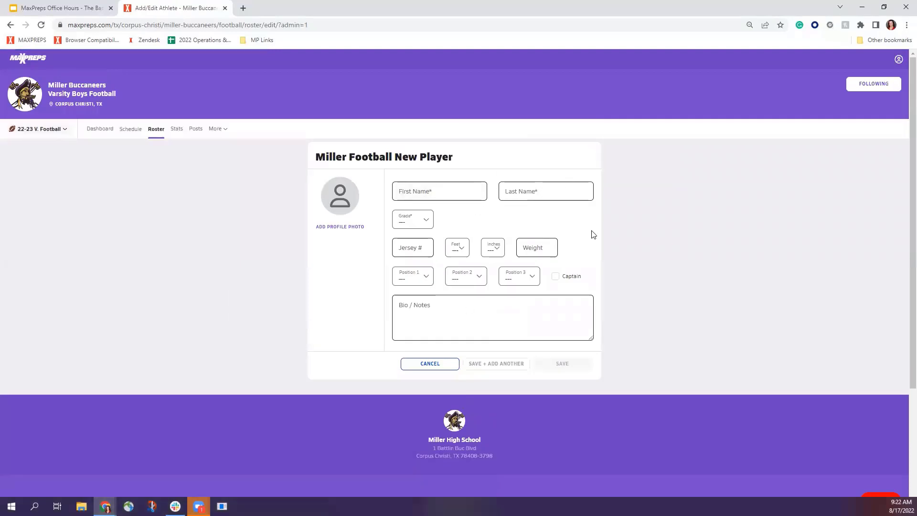
pyautogui.click(421, 370)
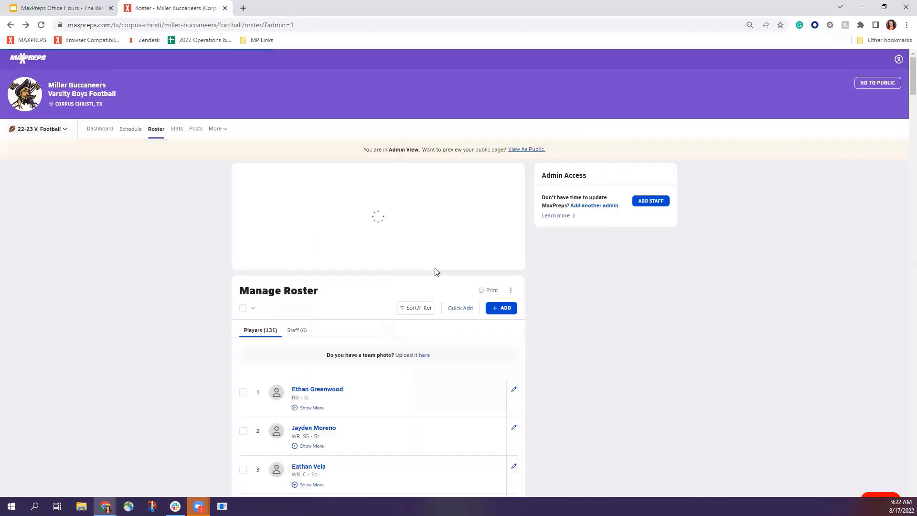
# Step: Open the roster import page, review its CSV import rules, and return to the Manage Roster page
pyautogui.scroll(-1, 549, 380)
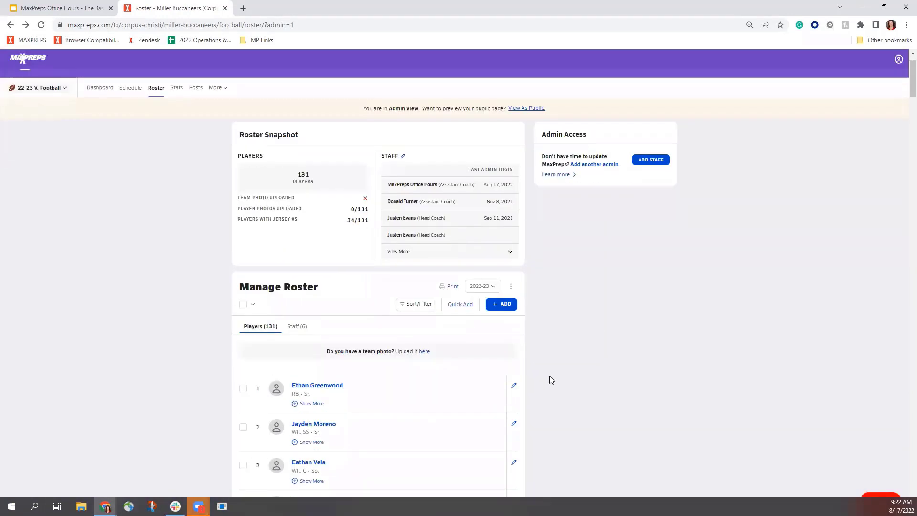
pyautogui.scroll(1, 543, 313)
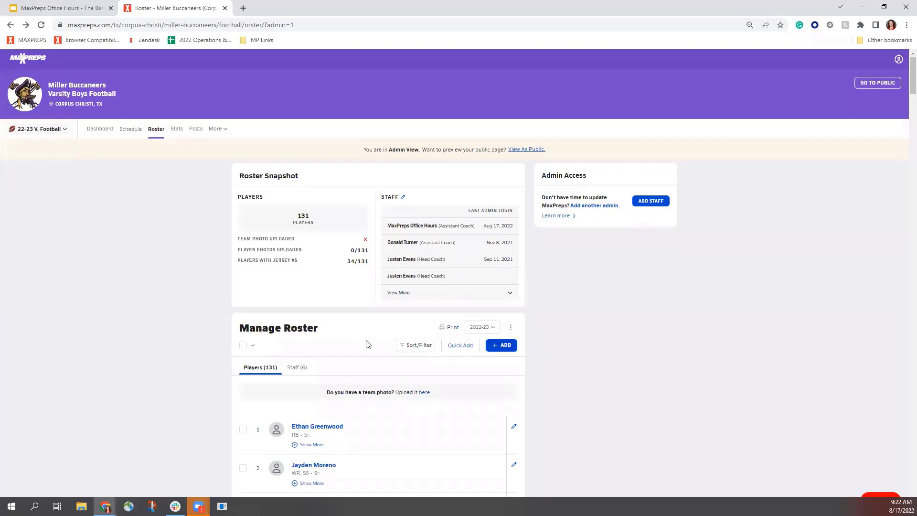
pyautogui.click(511, 327)
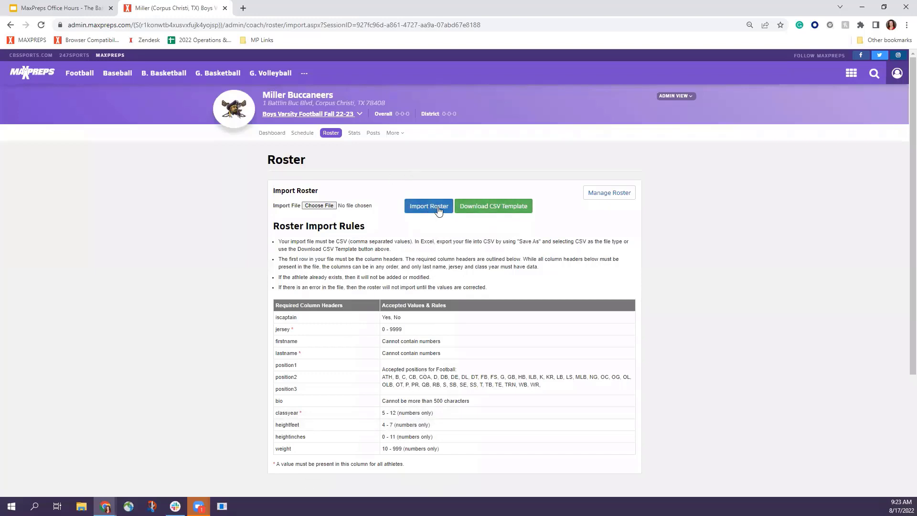
pyautogui.click(611, 194)
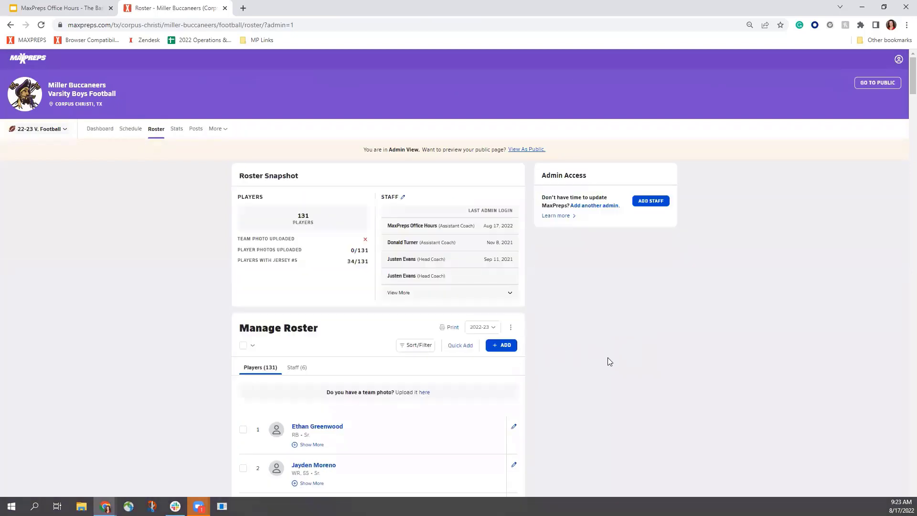
# Step: Expand the details of all listed players at once and review their profile claim, Hudl connection and stats information
pyautogui.scroll(-2, 611, 364)
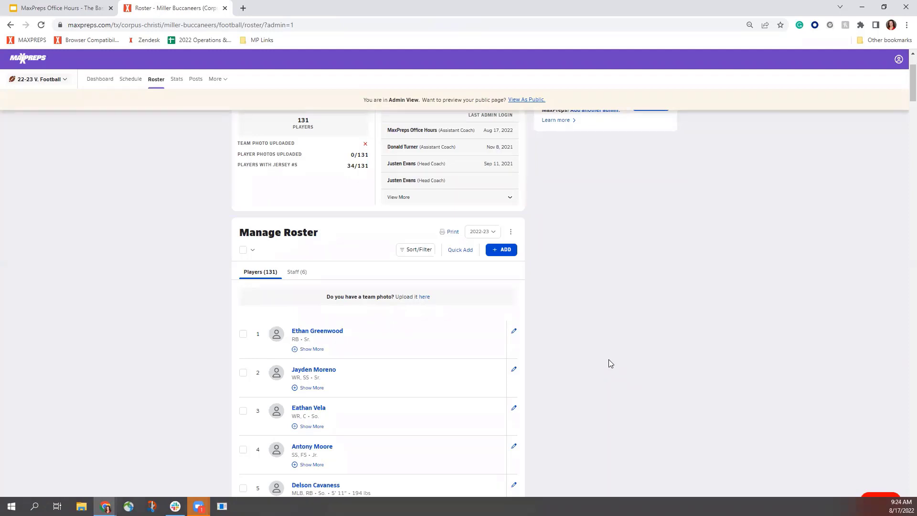
pyautogui.scroll(3, 350, 225)
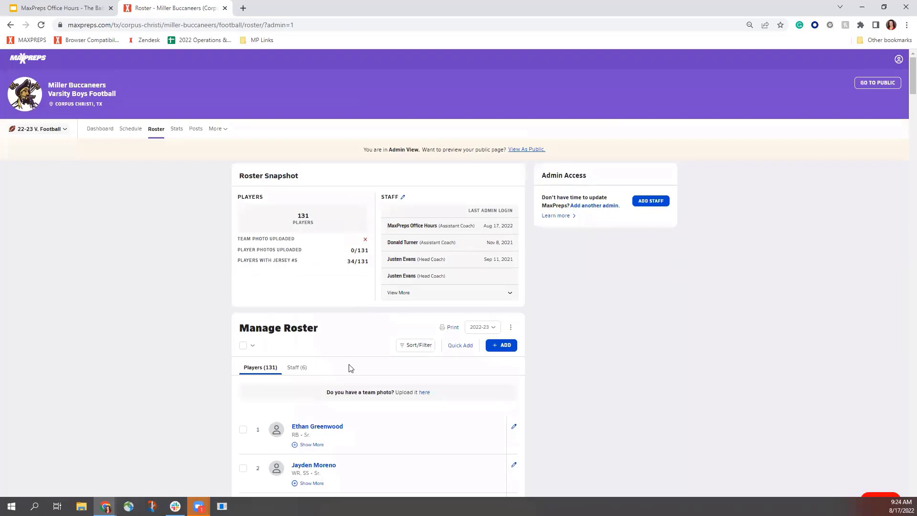
pyautogui.scroll(-1, 330, 382)
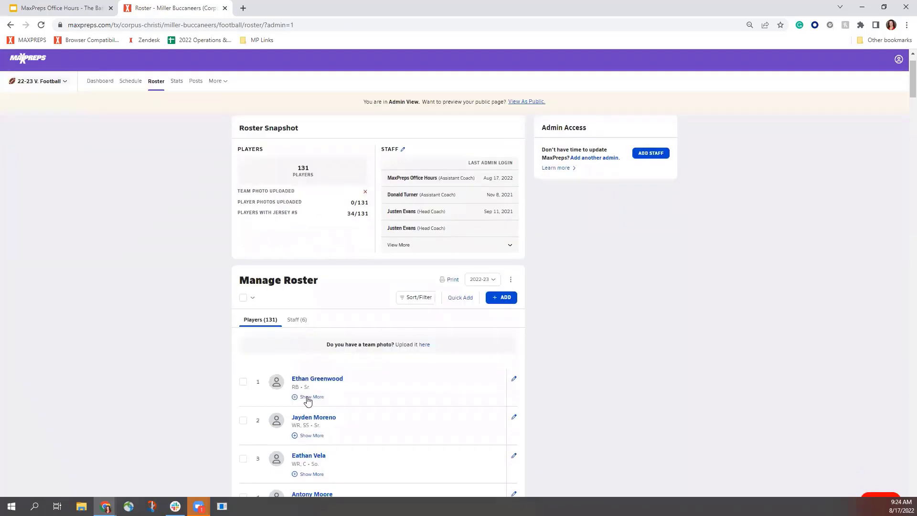
pyautogui.click(243, 298)
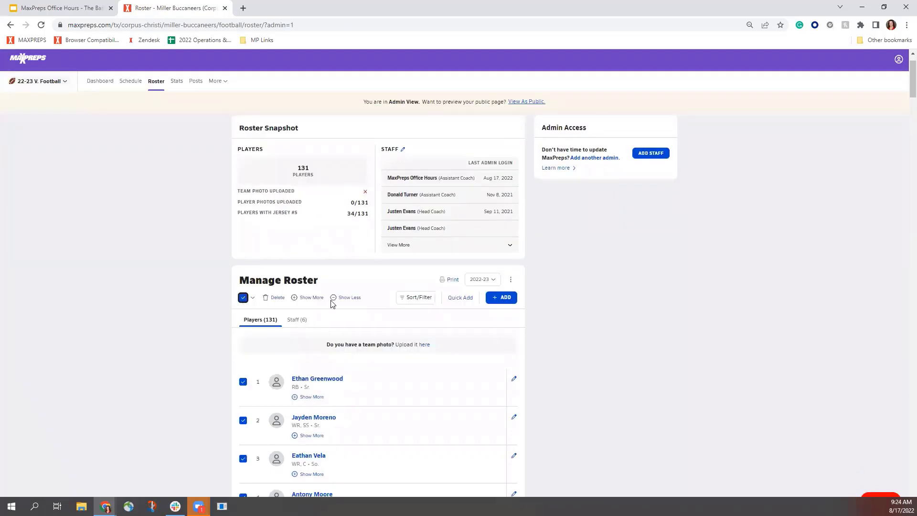
pyautogui.click(313, 297)
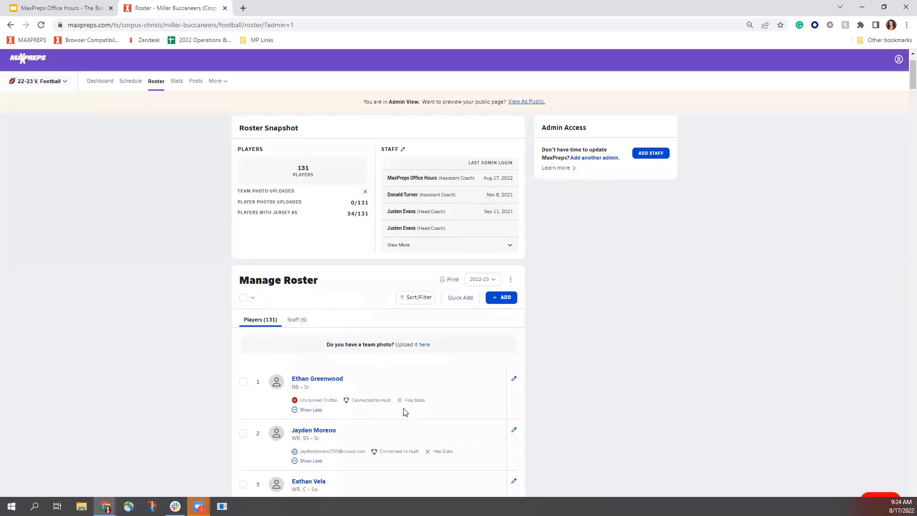
pyautogui.scroll(-2, 370, 410)
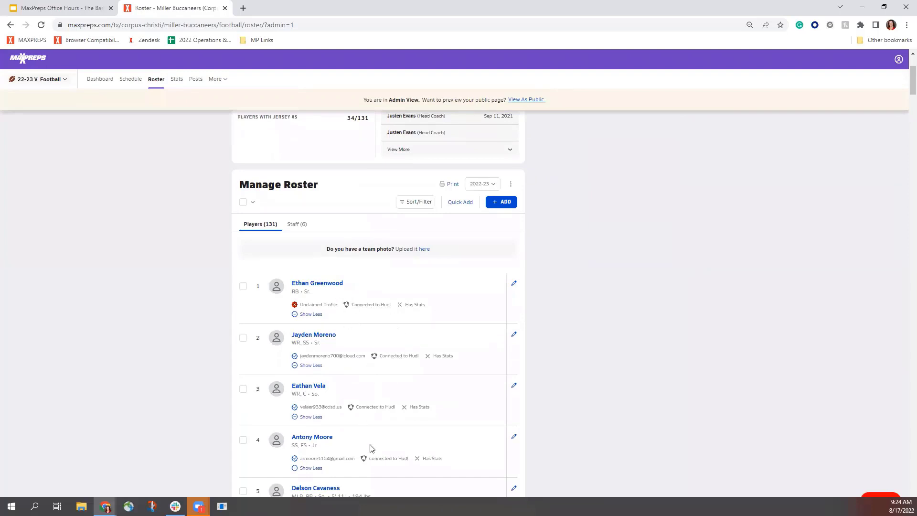
pyautogui.scroll(-5, 372, 448)
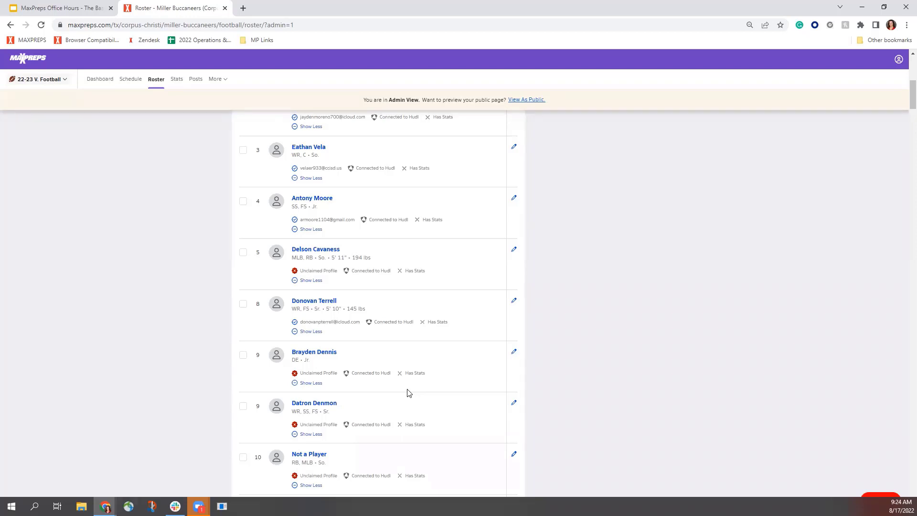
pyautogui.scroll(9, 694, 286)
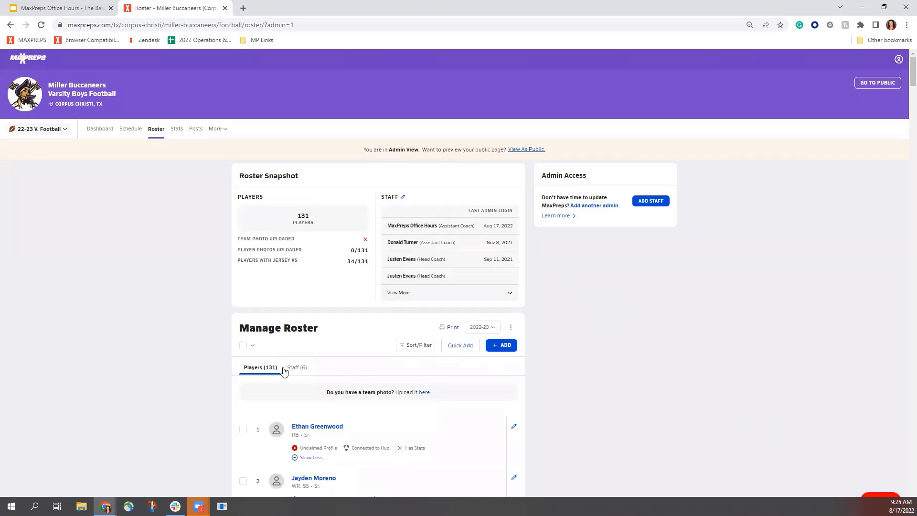
# Step: Show the team's staff list, open the second head coach entry for editing, and close it without changes
pyautogui.scroll(-1, 209, 324)
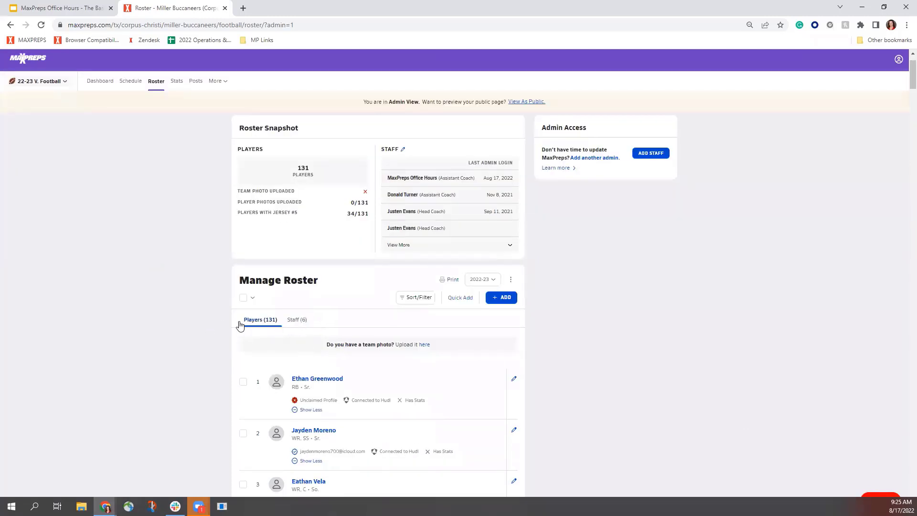
pyautogui.click(300, 322)
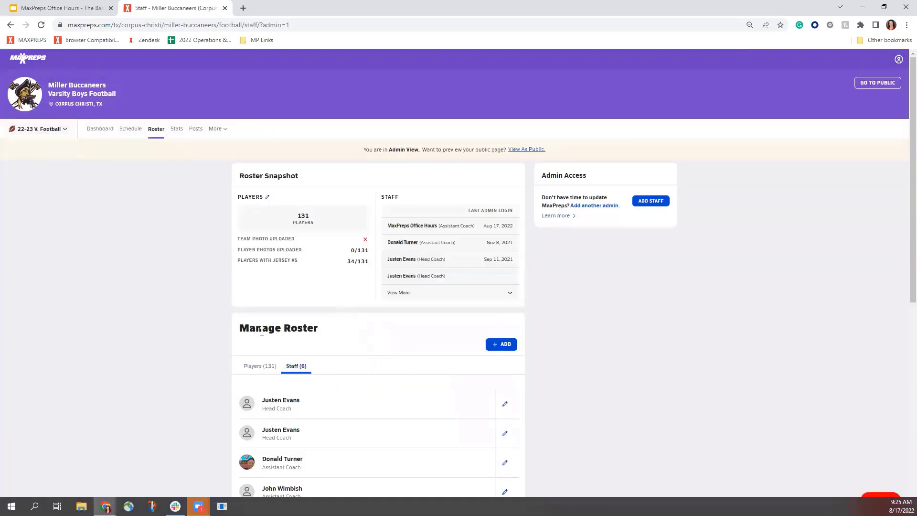
pyautogui.scroll(-2, 314, 356)
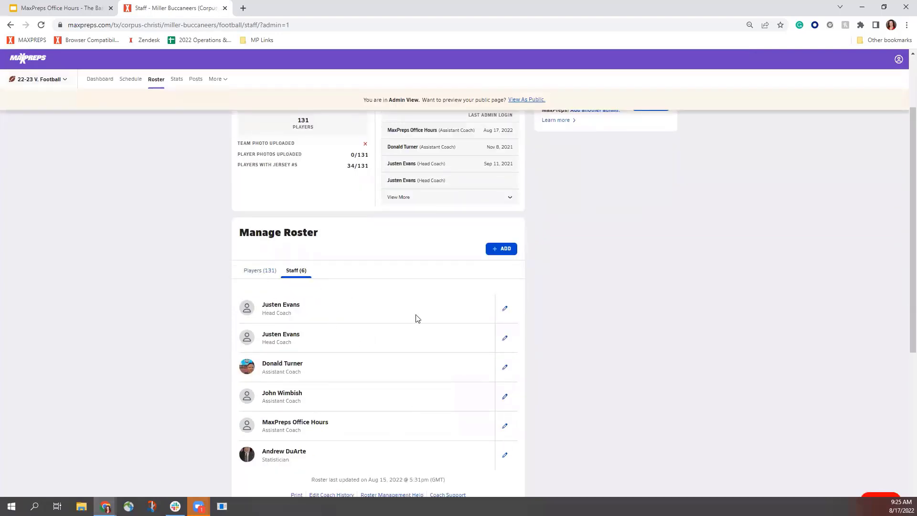
pyautogui.click(505, 339)
pyautogui.click(594, 336)
# Step: View the form for adding a new staff member to Miller football, and cancel it without entering anyone
pyautogui.click(506, 251)
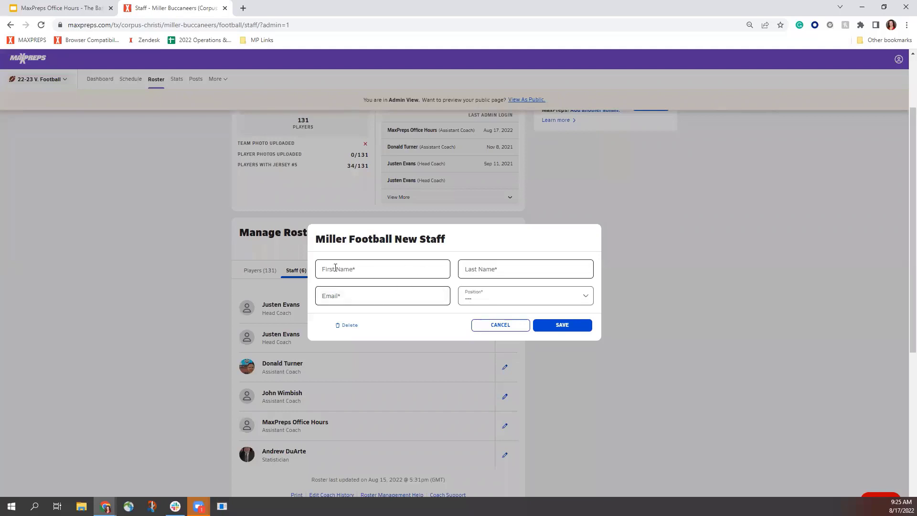
pyautogui.click(500, 326)
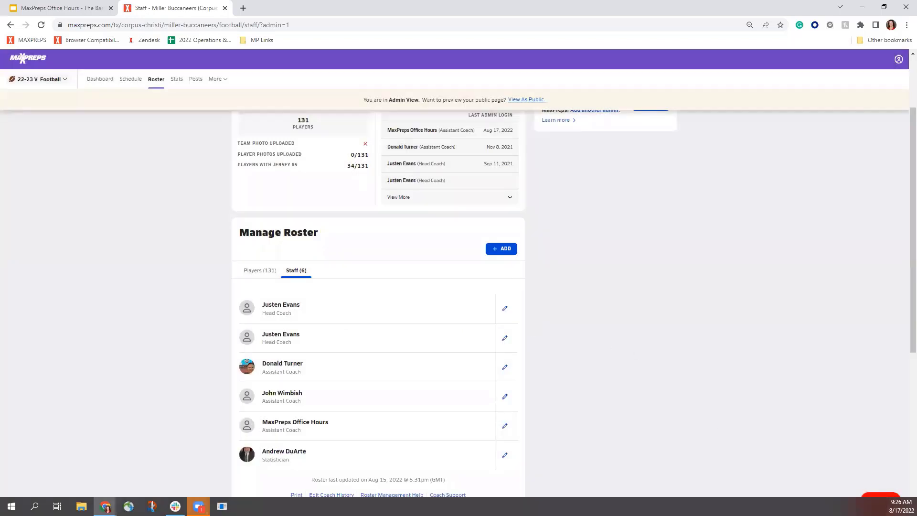
pyautogui.scroll(2, 177, 130)
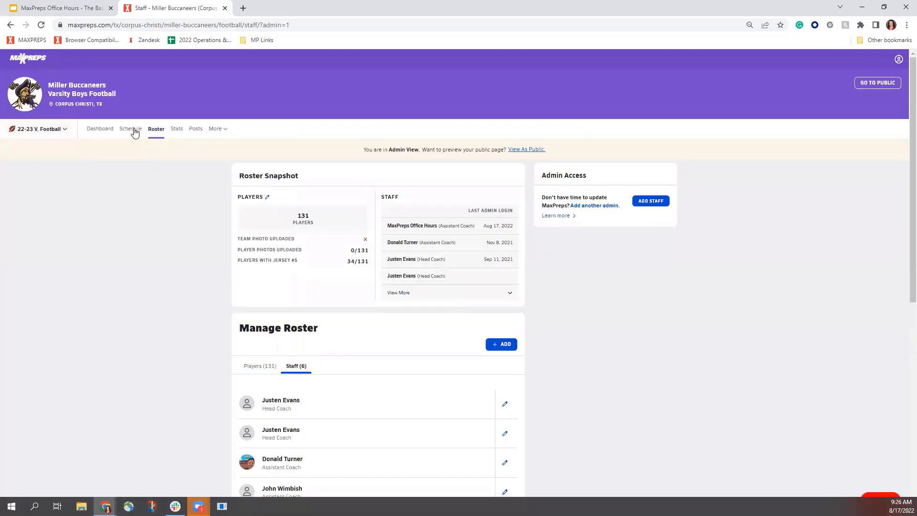
# Step: Start adding a game to the Miller football schedule, dated 08/10/2022 at 07:00 PM
pyautogui.click(132, 129)
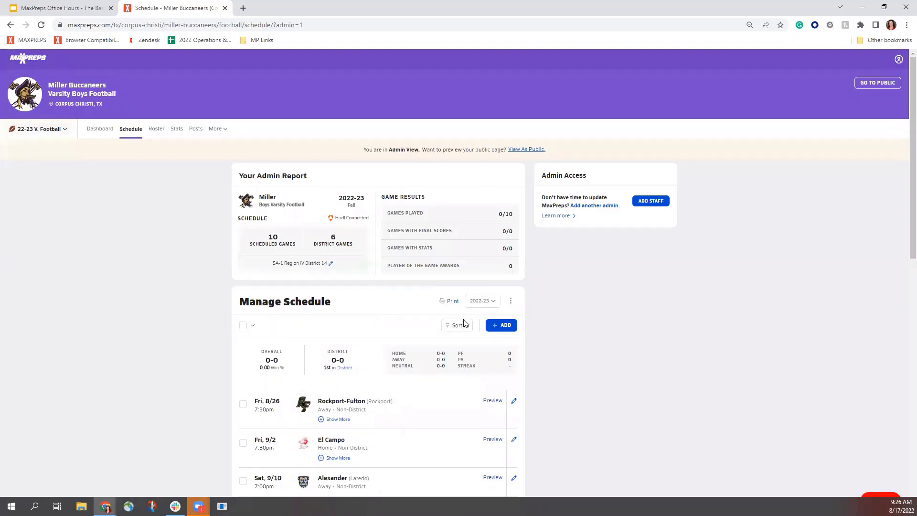
pyautogui.click(502, 328)
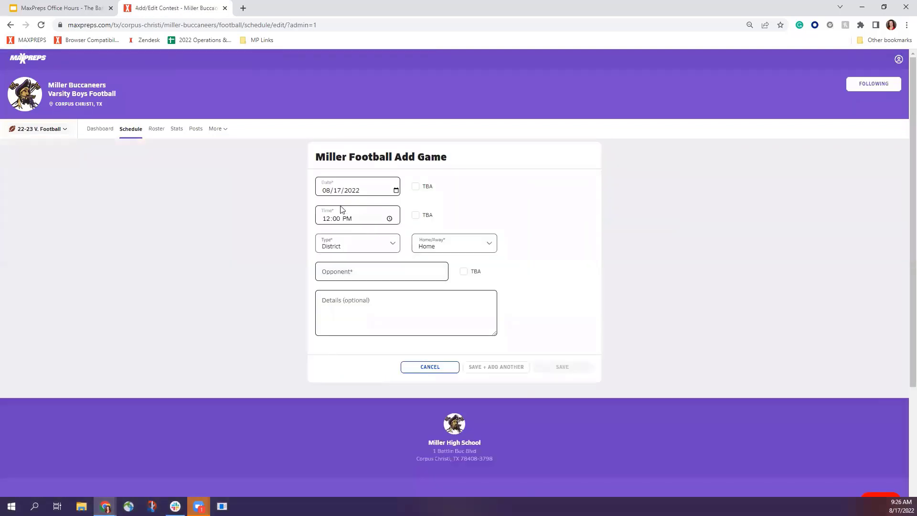
pyautogui.click(336, 190)
pyautogui.write('10')
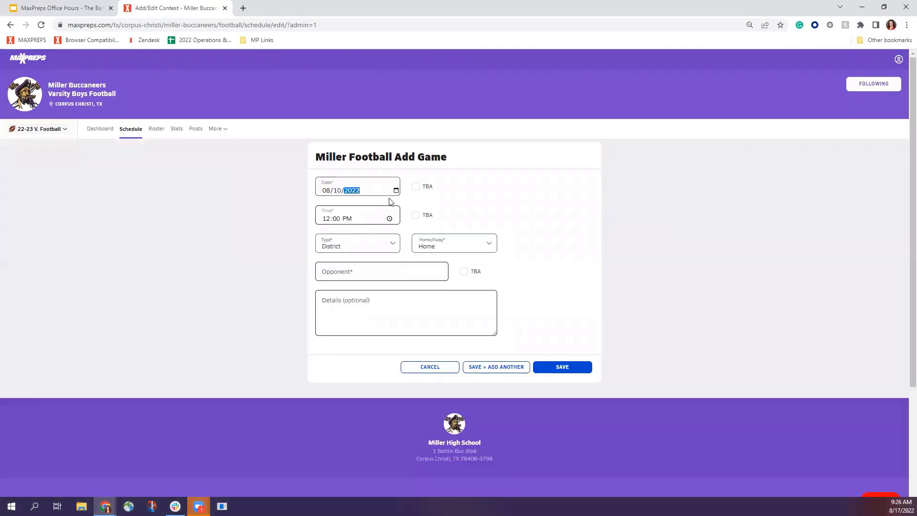
pyautogui.click(330, 218)
pyautogui.write('7')
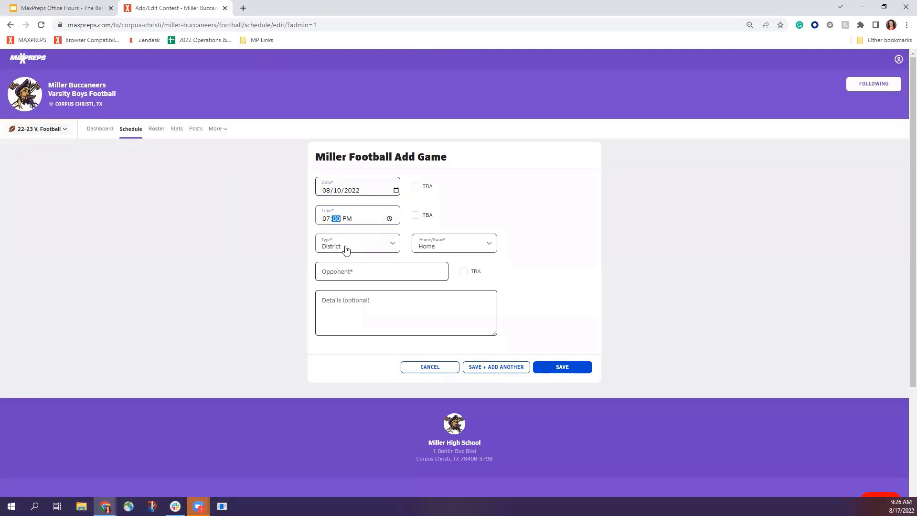
# Step: Try Non-District as the type for the home game, and set the type back to District
pyautogui.click(345, 248)
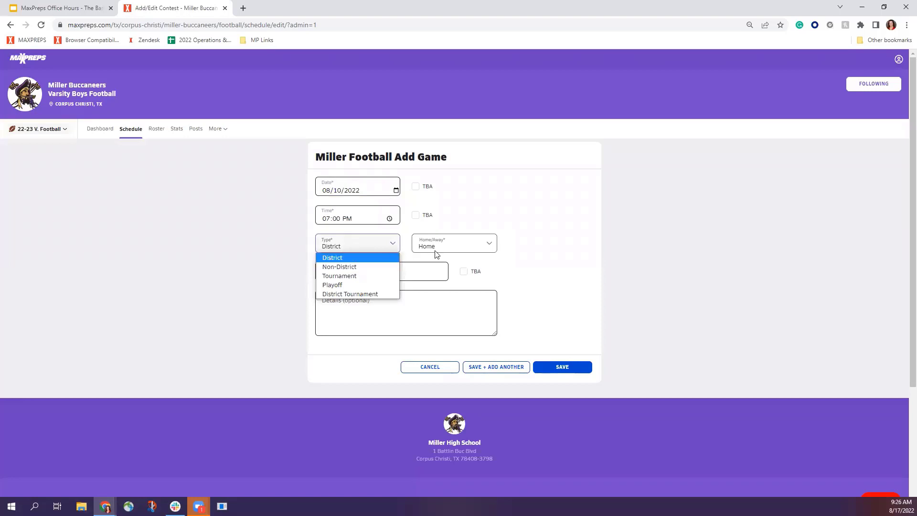
pyautogui.click(350, 267)
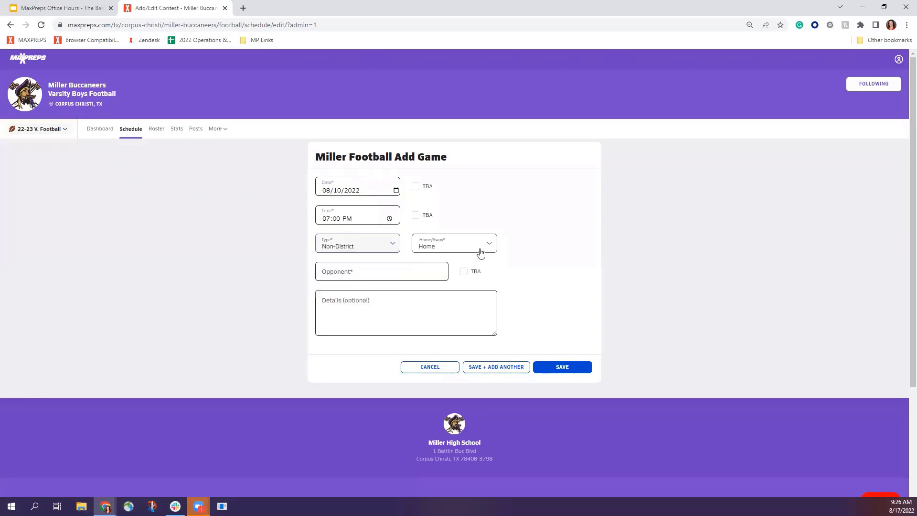
pyautogui.click(440, 246)
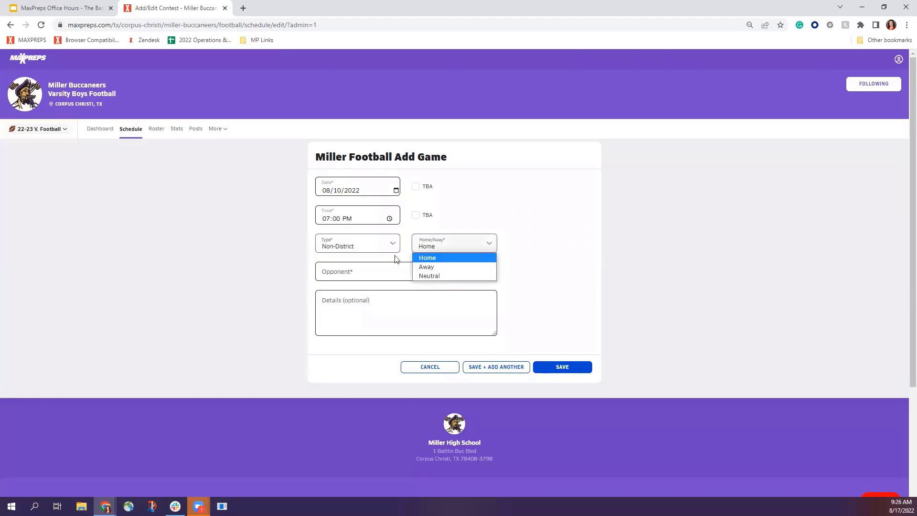
pyautogui.click(271, 285)
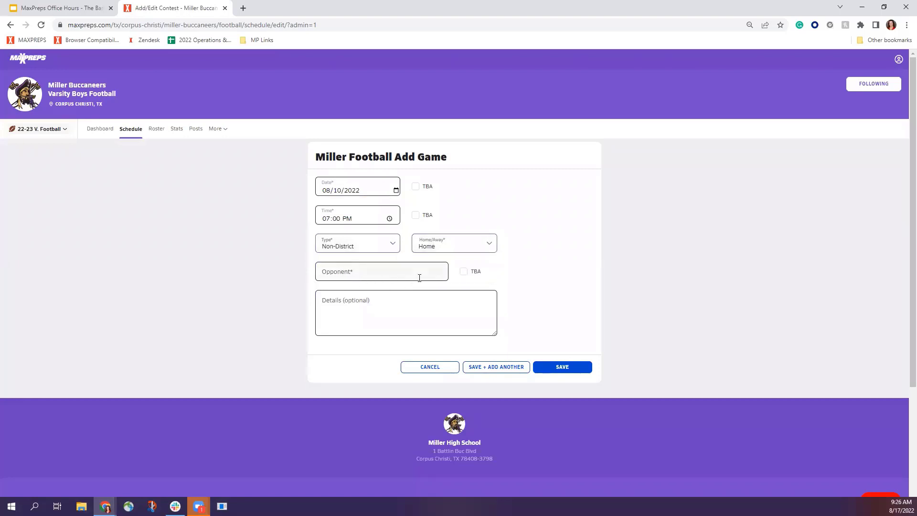
pyautogui.click(360, 248)
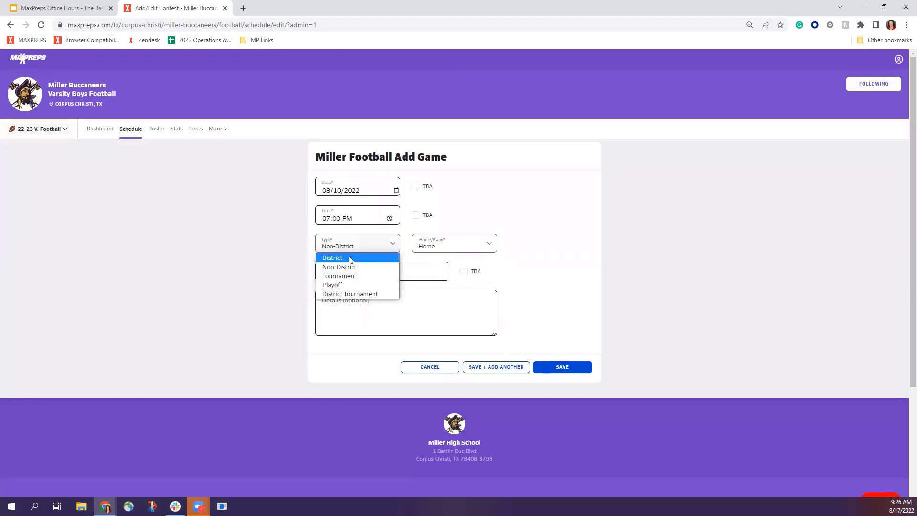
pyautogui.click(348, 258)
# Step: Look through the suggested district opponents for the new game, down to the additional search options
pyautogui.click(355, 272)
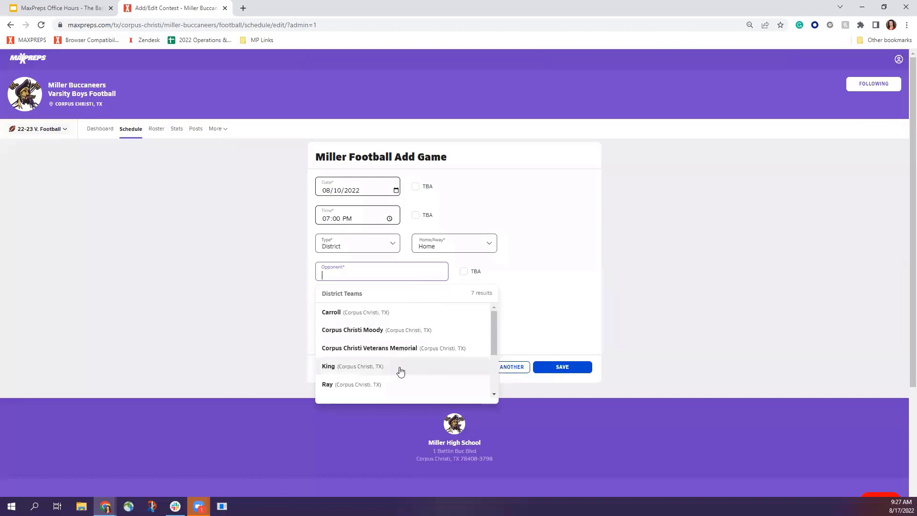
pyautogui.scroll(-2, 409, 341)
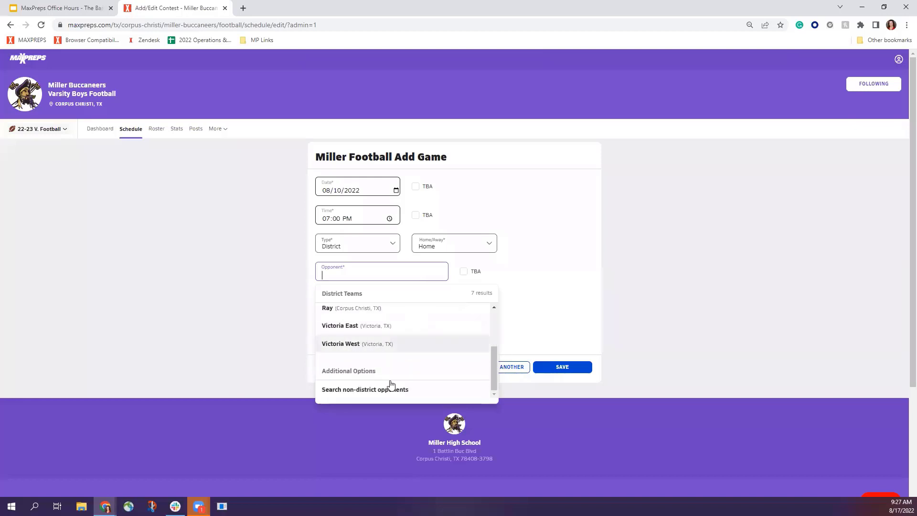
pyautogui.scroll(3, 377, 334)
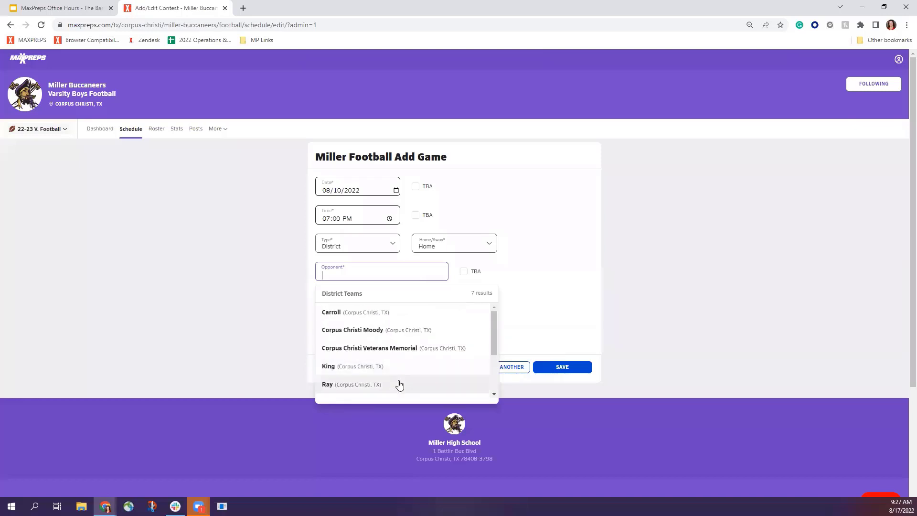
pyautogui.scroll(-3, 399, 383)
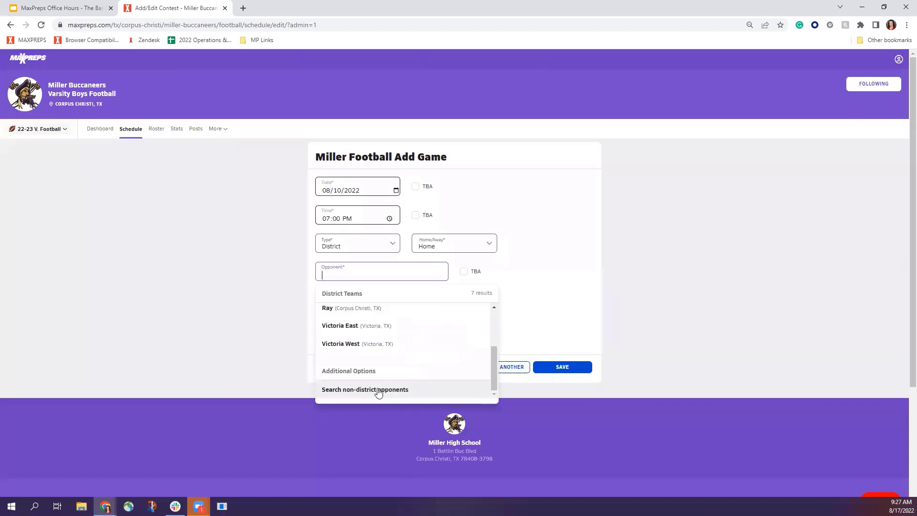
pyautogui.scroll(-1, 396, 354)
pyautogui.scroll(-2, 371, 282)
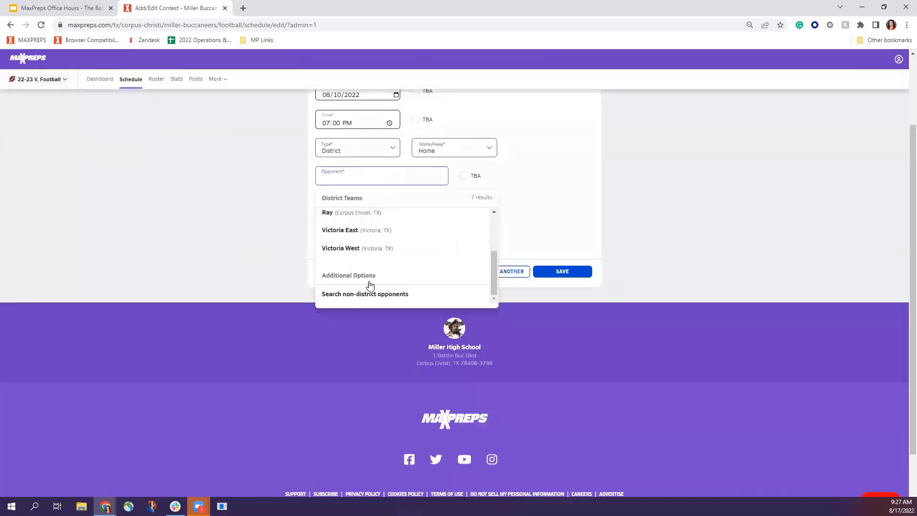
# Step: Switch to non-district opponents, search for "maxprep" as the opponent, and expand the search results
pyautogui.click(334, 294)
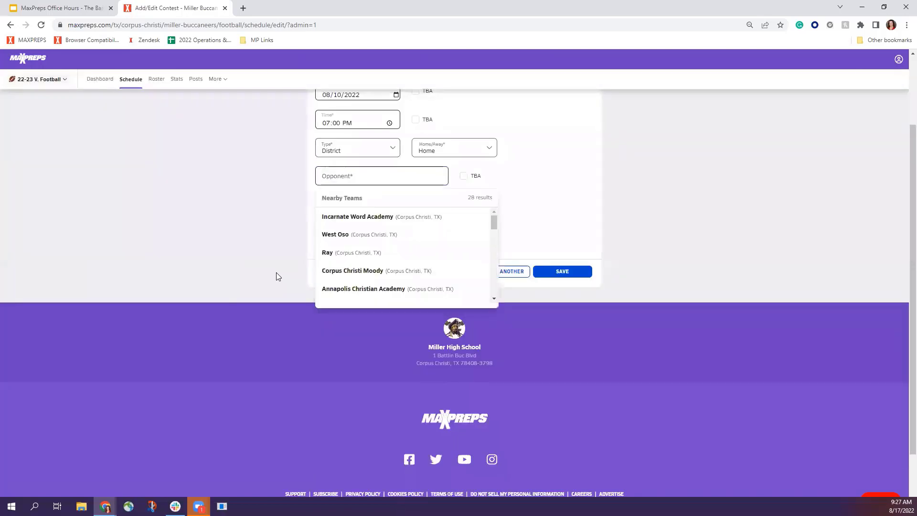
pyautogui.scroll(2, 276, 272)
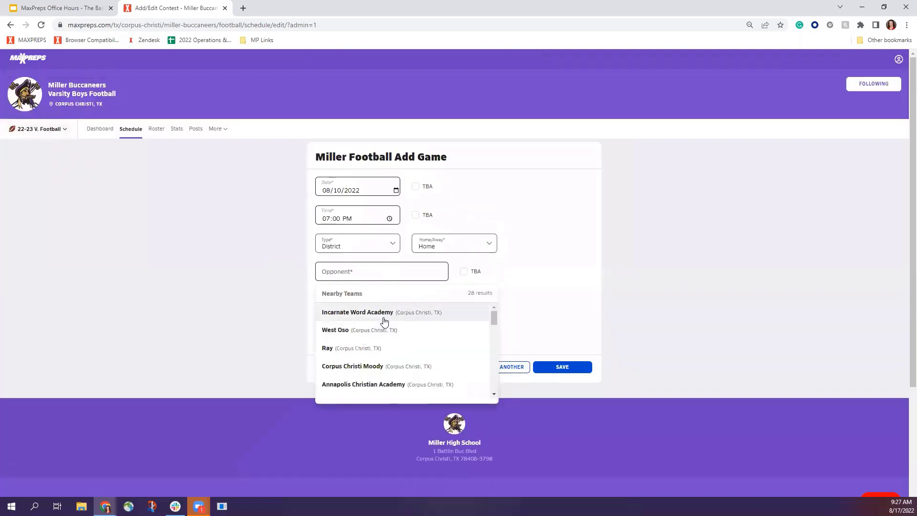
pyautogui.click(371, 274)
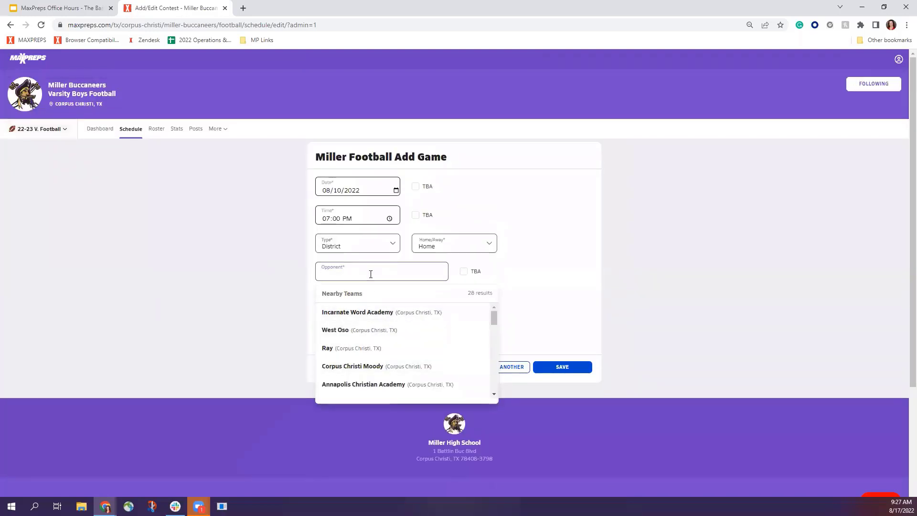
pyautogui.write('max[')
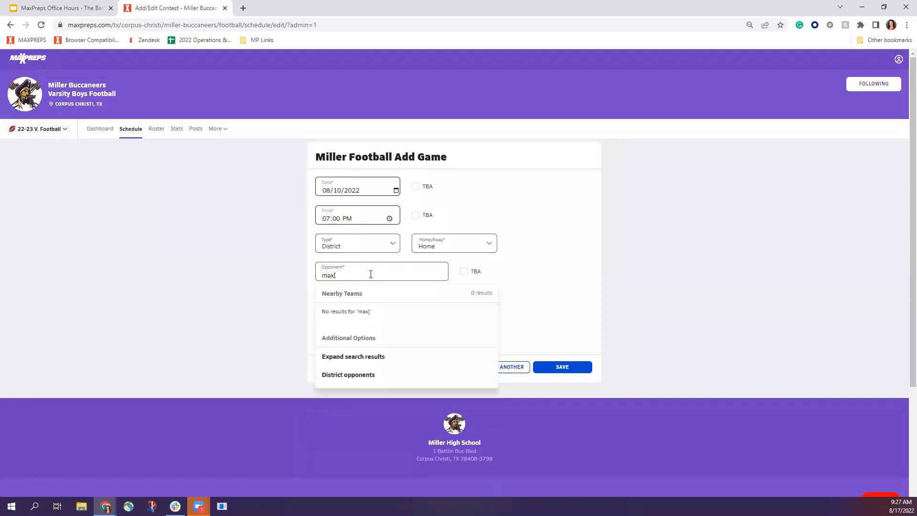
pyautogui.write('pprep')
pyautogui.click(356, 358)
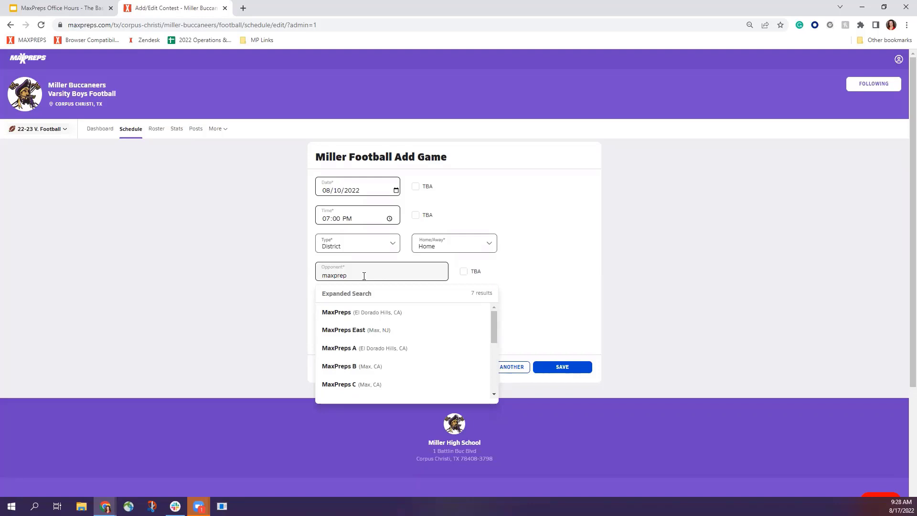
# Step: Search the opponents for "Vars", choose Varsity Opponent, and try to save the game
pyautogui.doubleClick(365, 274)
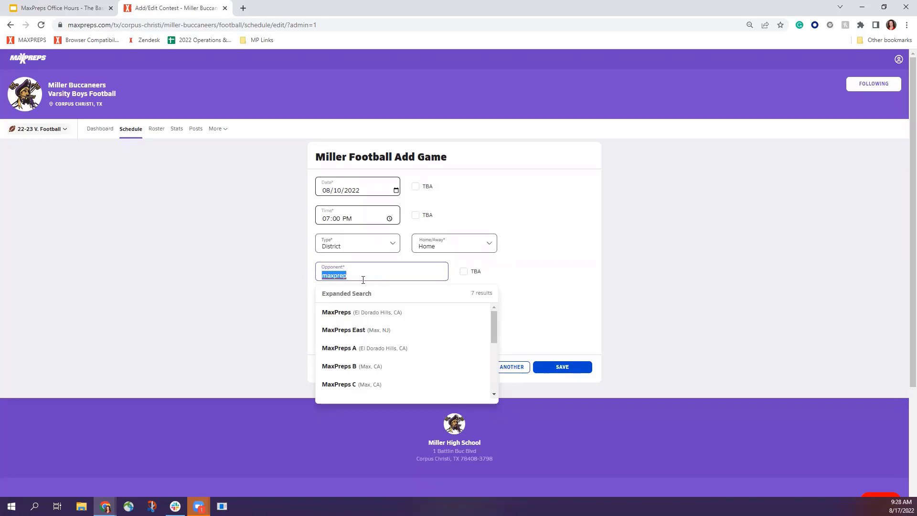
pyautogui.write('Vars')
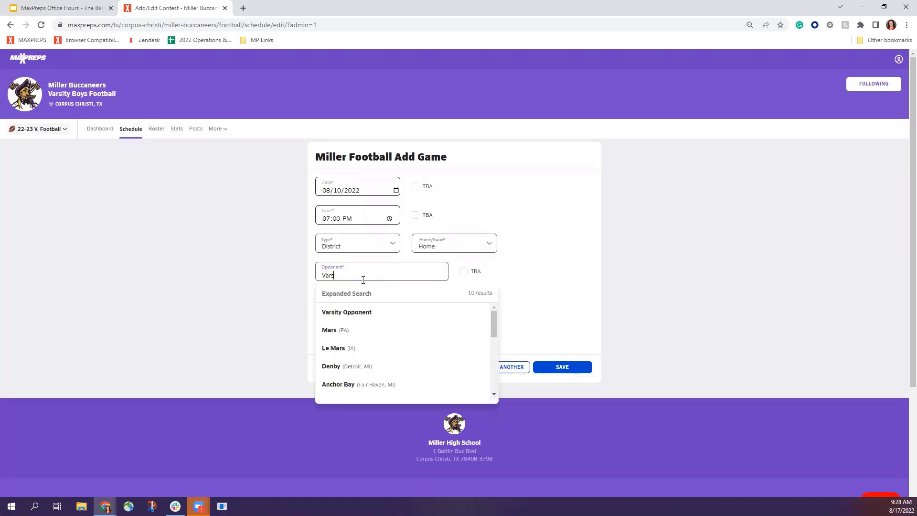
pyautogui.click(377, 313)
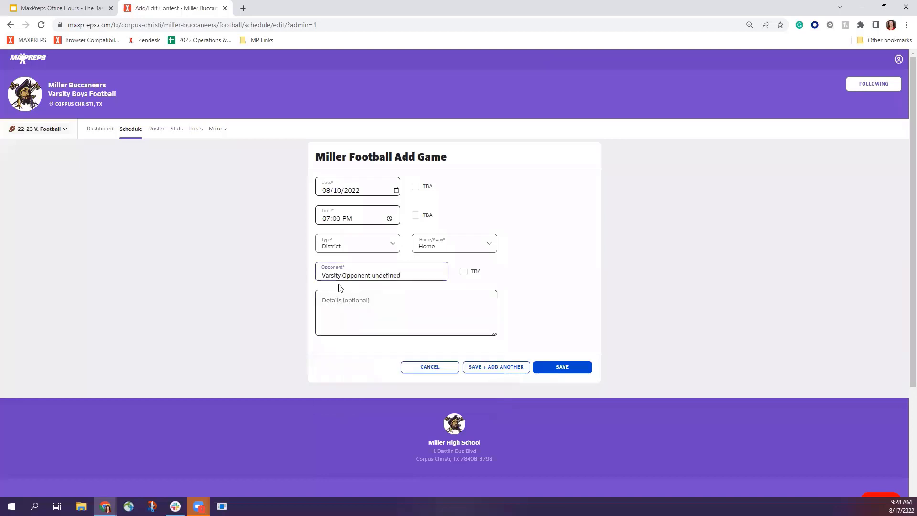
pyautogui.click(579, 368)
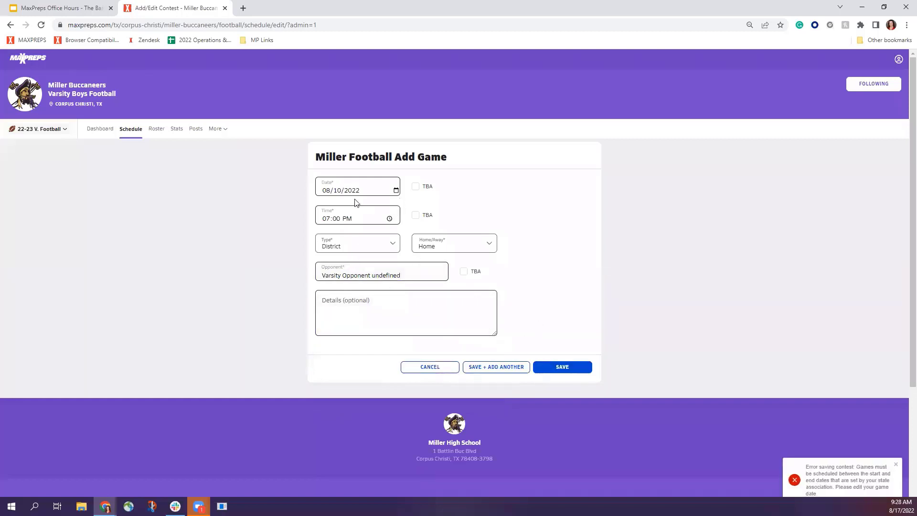
# Step: Set the game's date to 08/15/2022 and its opponent to MaxPreps (El Dorado Hills, CA), and try to save it
pyautogui.click(339, 197)
pyautogui.click(338, 193)
pyautogui.write('15')
pyautogui.click(398, 267)
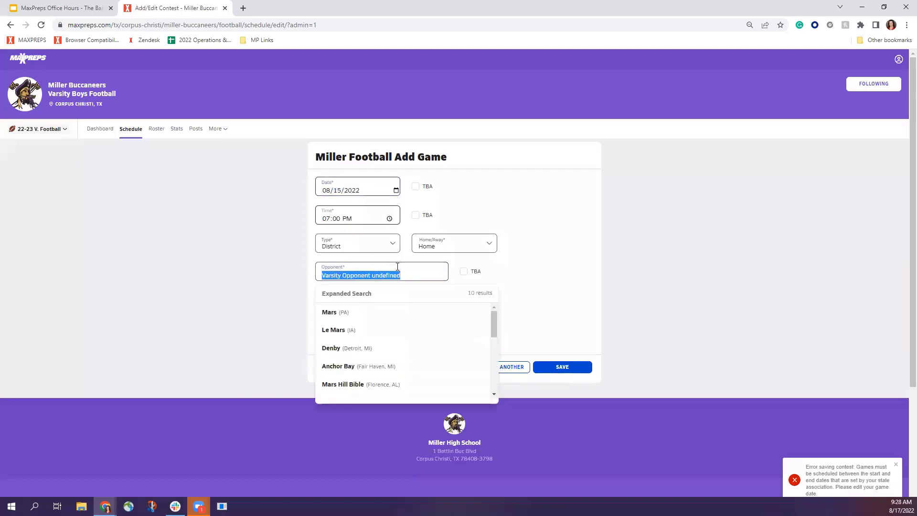
pyautogui.write('maxpre')
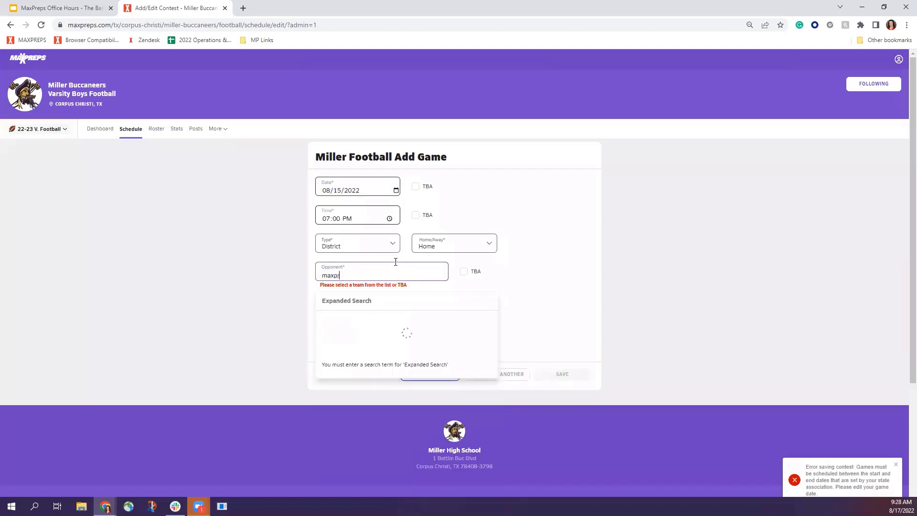
pyautogui.click(397, 320)
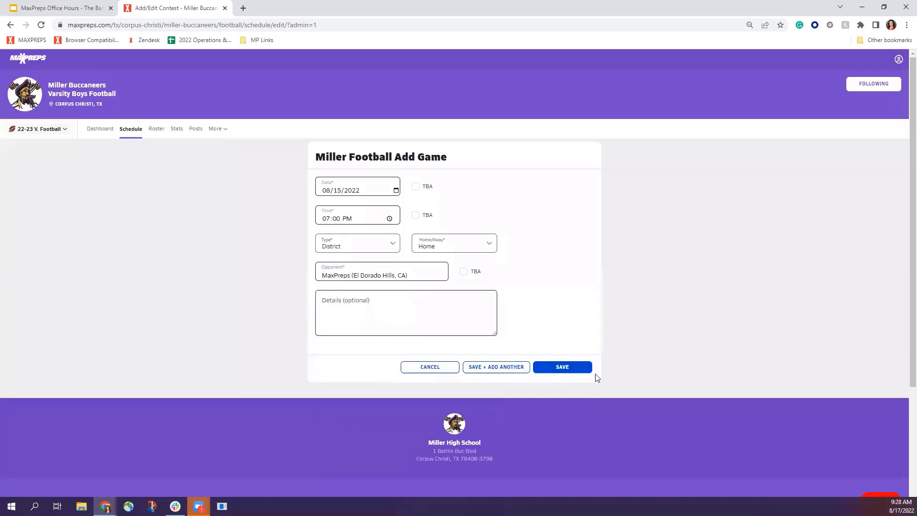
pyautogui.click(588, 371)
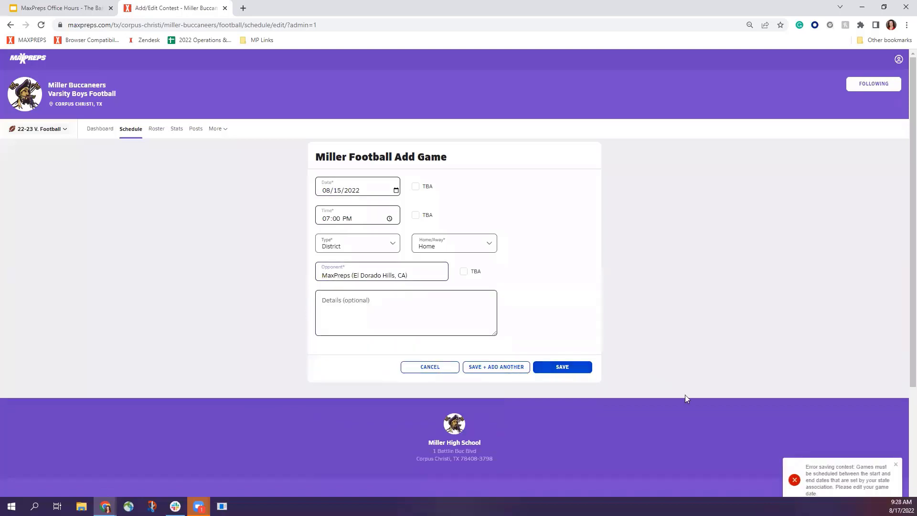
# Step: Set the game's date to 08/17/2022, try to save it, and cancel adding the game
pyautogui.click(336, 190)
pyautogui.write('17')
pyautogui.click(562, 366)
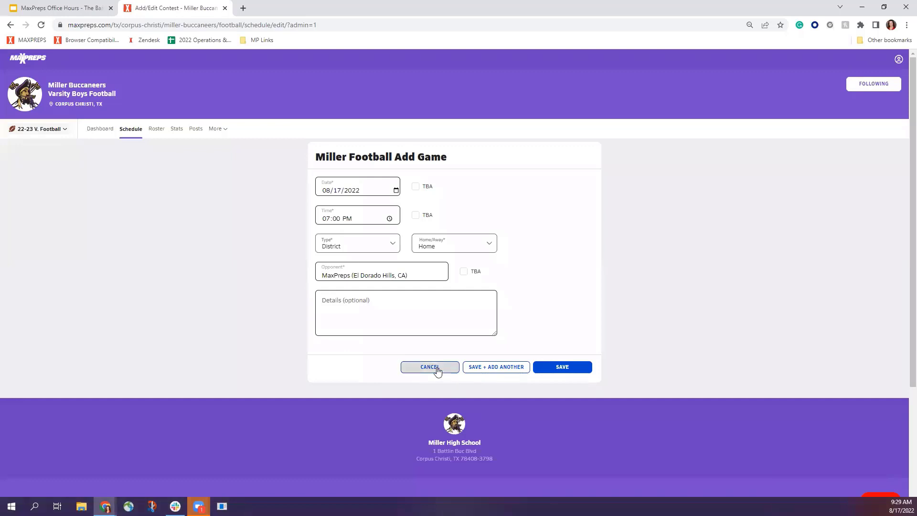
pyautogui.click(436, 367)
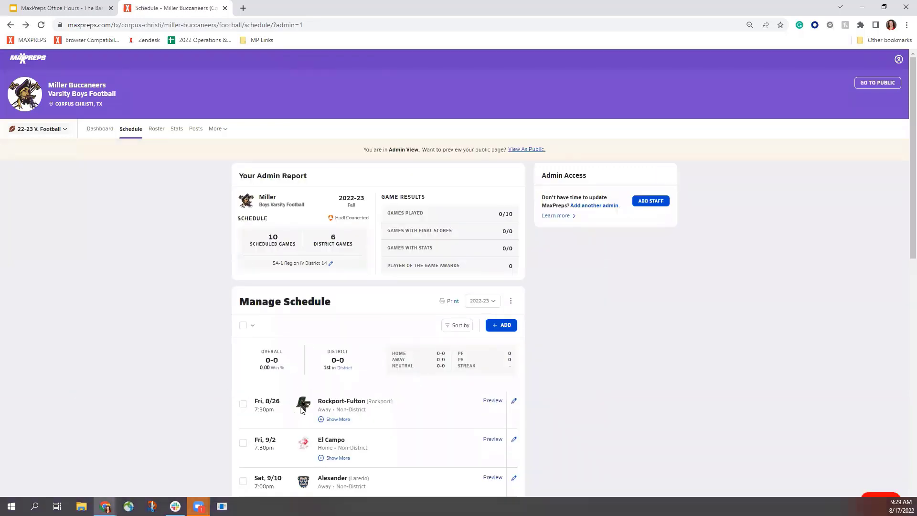
# Step: Examine the editing options and selection box of the Rockport-Fulton game on 8/26 without changing the game
pyautogui.scroll(-1, 301, 408)
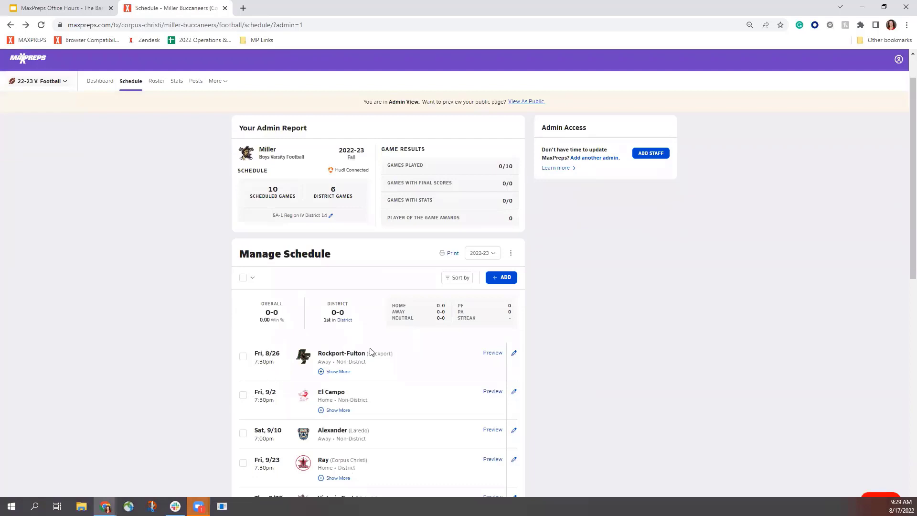
pyautogui.scroll(-1, 402, 370)
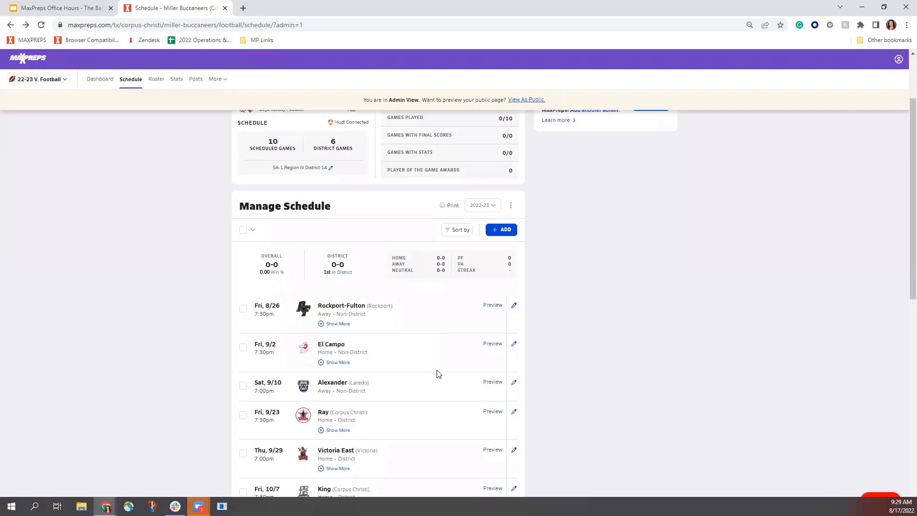
pyautogui.scroll(-1, 438, 374)
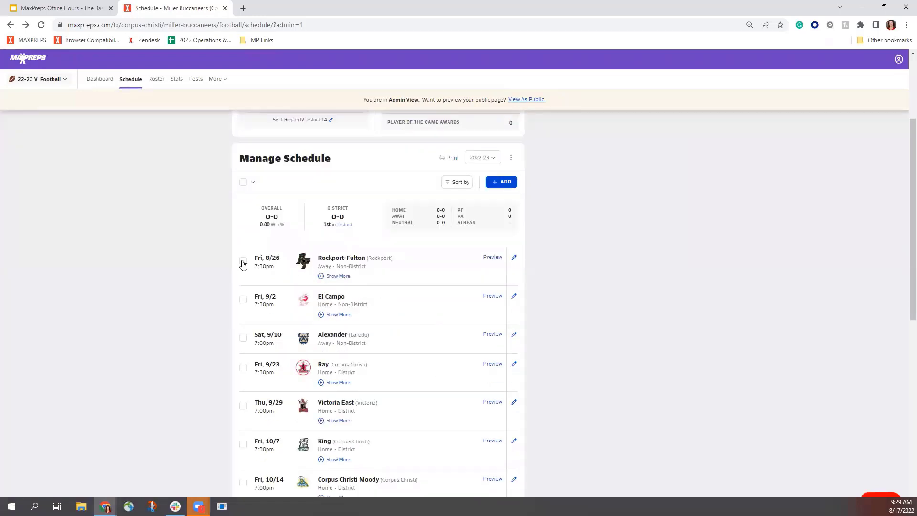
pyautogui.click(516, 258)
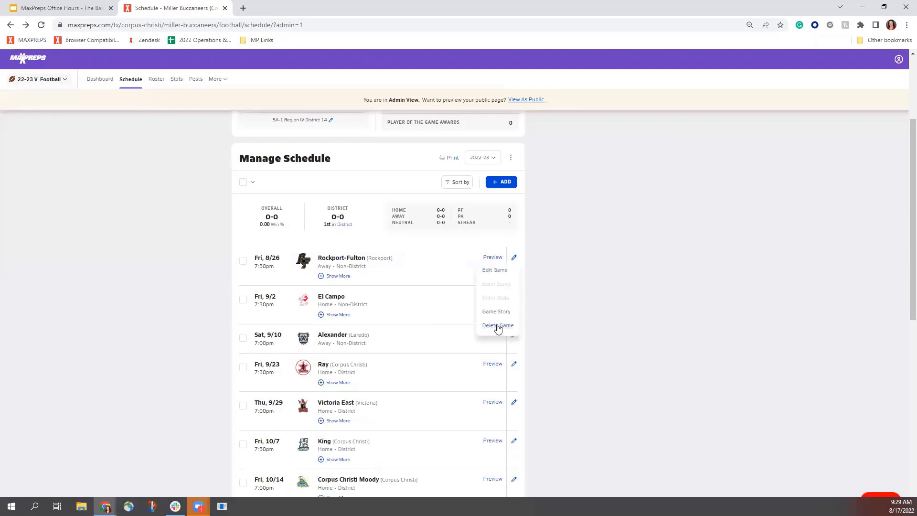
pyautogui.click(601, 325)
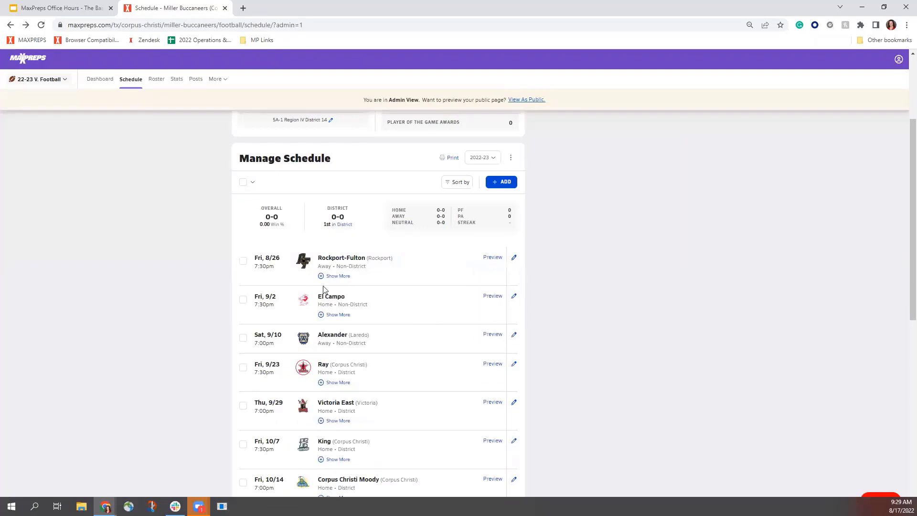
pyautogui.click(244, 263)
pyautogui.click(242, 262)
# Step: Open the league/conference corrections page for 5A-1 Region IV District 14
pyautogui.scroll(1, 363, 334)
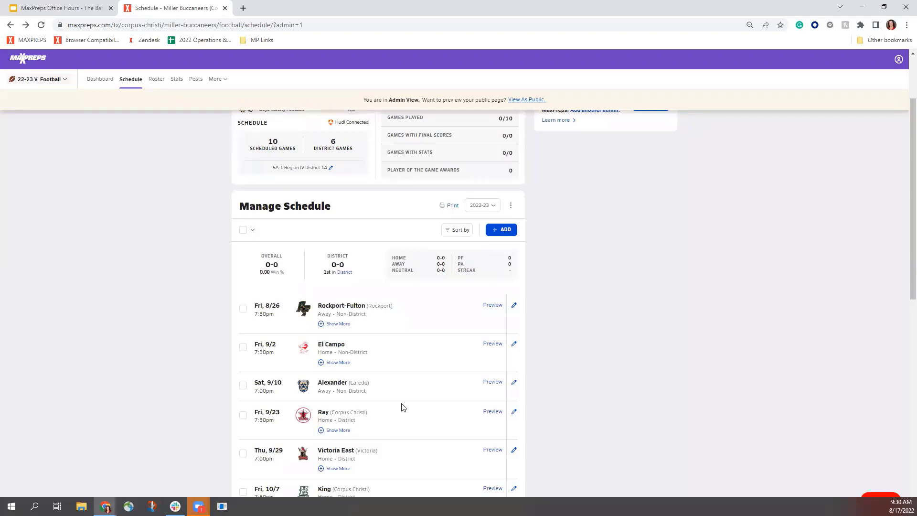
pyautogui.scroll(2, 403, 391)
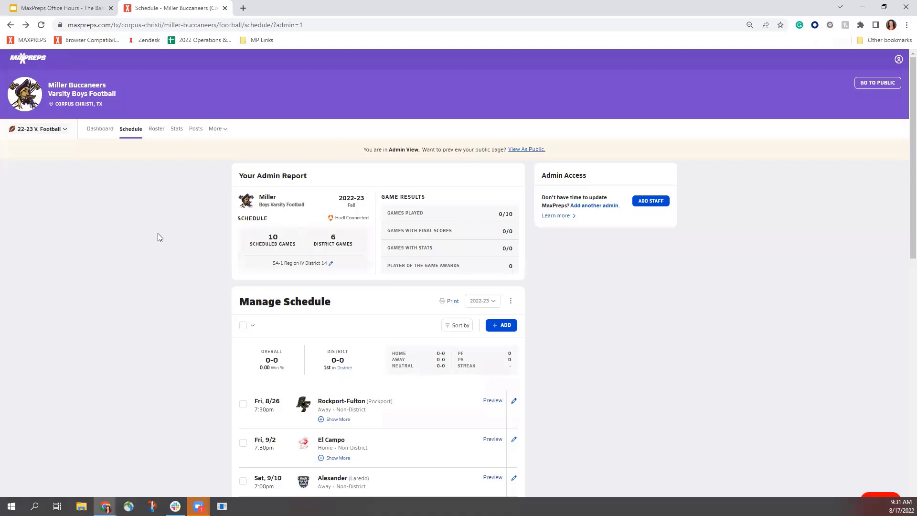
pyautogui.click(218, 130)
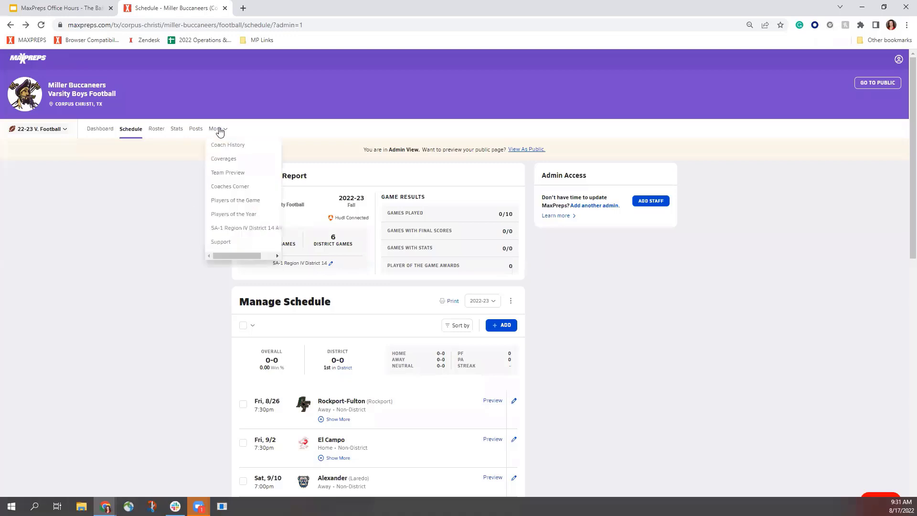
pyautogui.click(251, 229)
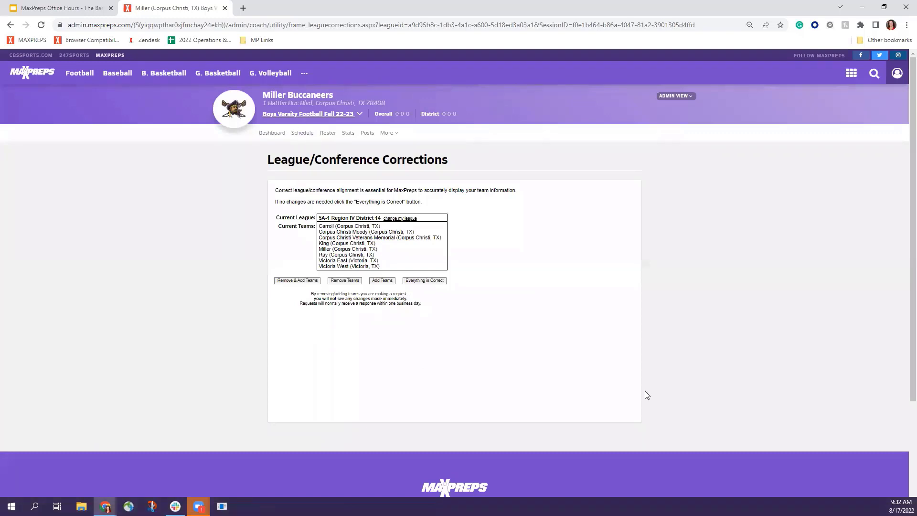
# Step: Return to the team's schedule and review the edit, score, stats, story and delete options of the Rockport-Fulton game
pyautogui.click(303, 133)
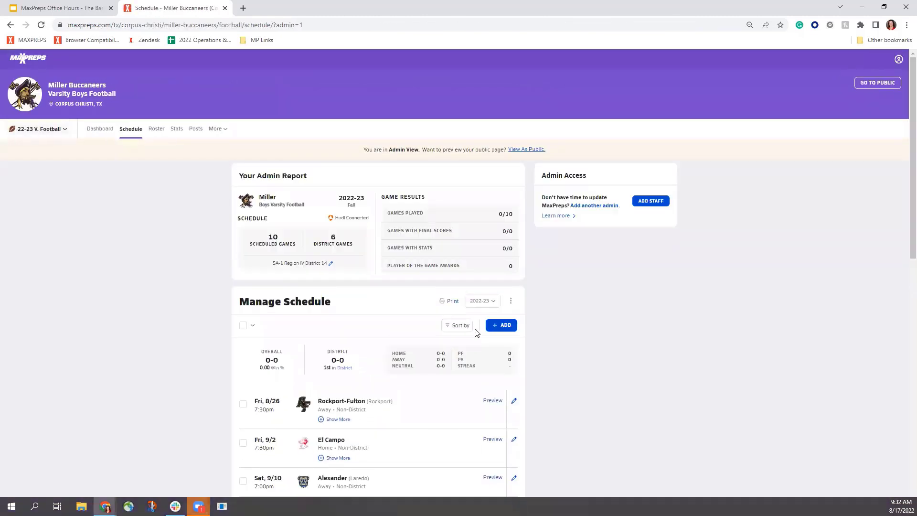
pyautogui.scroll(-2, 448, 334)
pyautogui.scroll(-1, 452, 336)
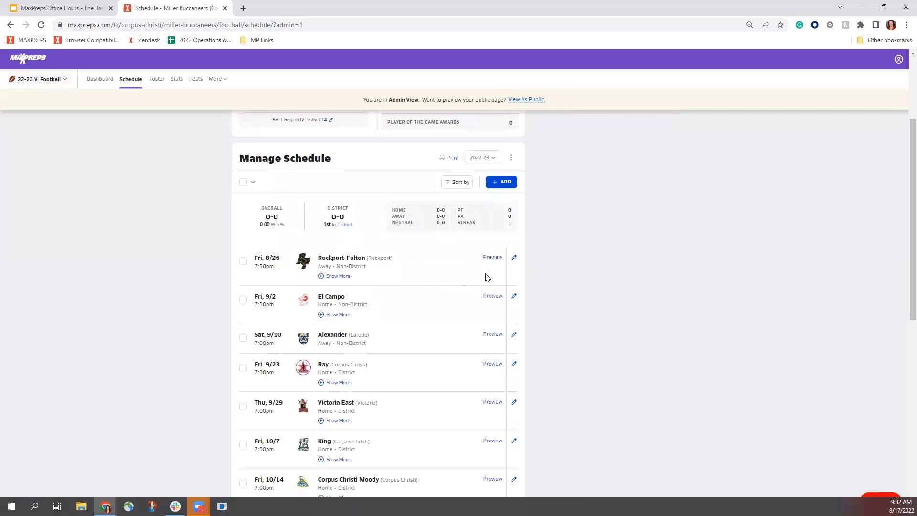
pyautogui.click(514, 259)
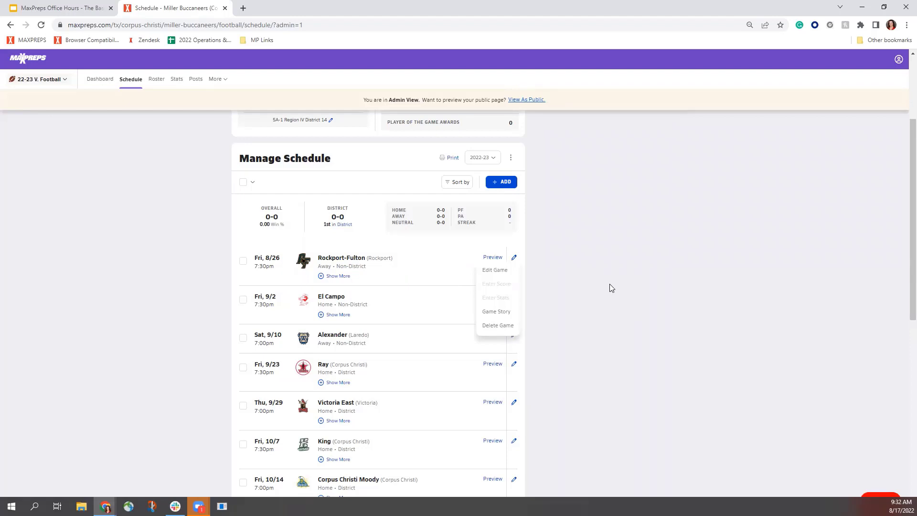
pyautogui.click(607, 284)
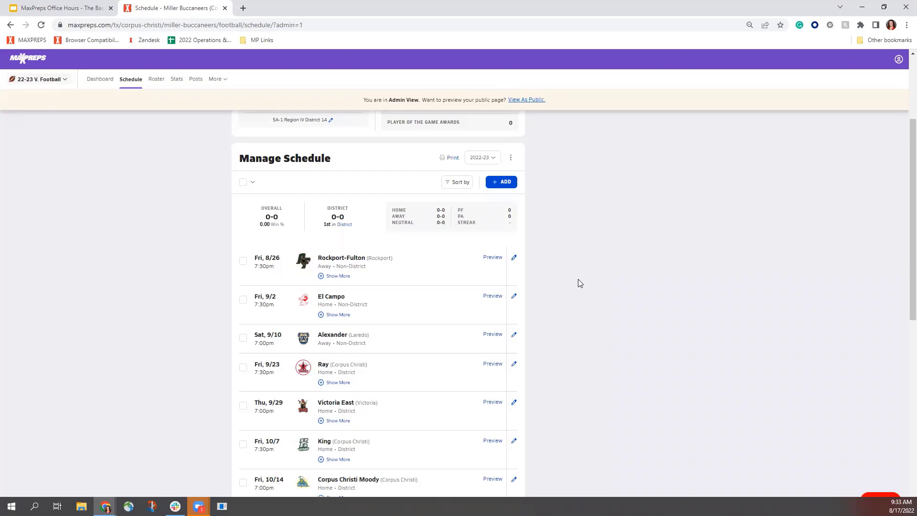
pyautogui.click(514, 258)
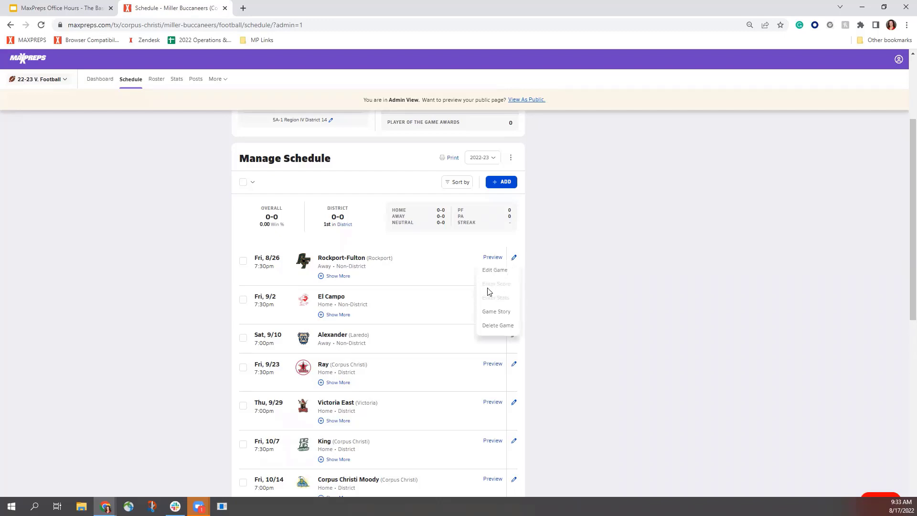
pyautogui.click(574, 283)
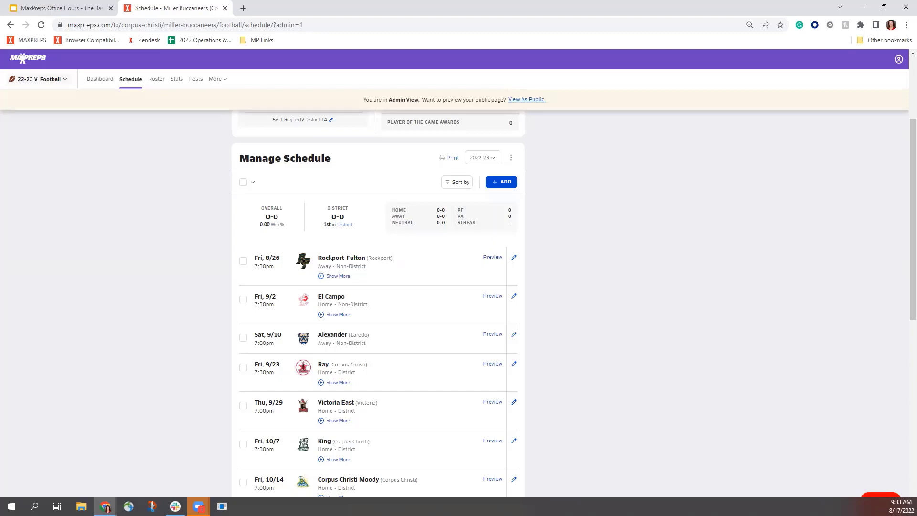
pyautogui.scroll(3, 133, 146)
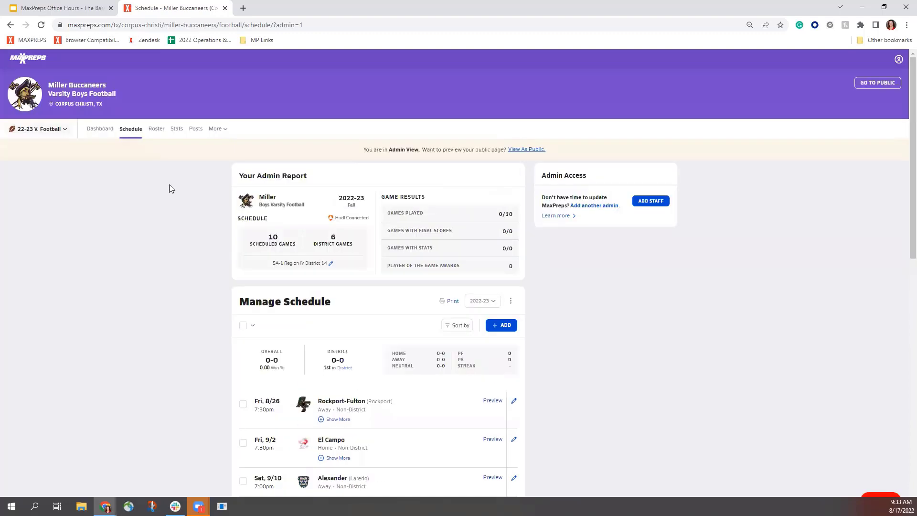
pyautogui.scroll(-1, 176, 209)
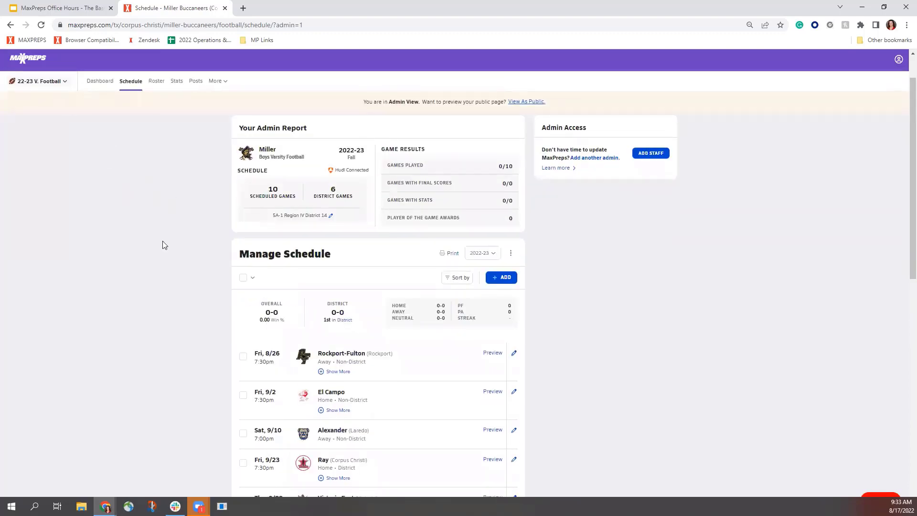
pyautogui.scroll(-2, 165, 244)
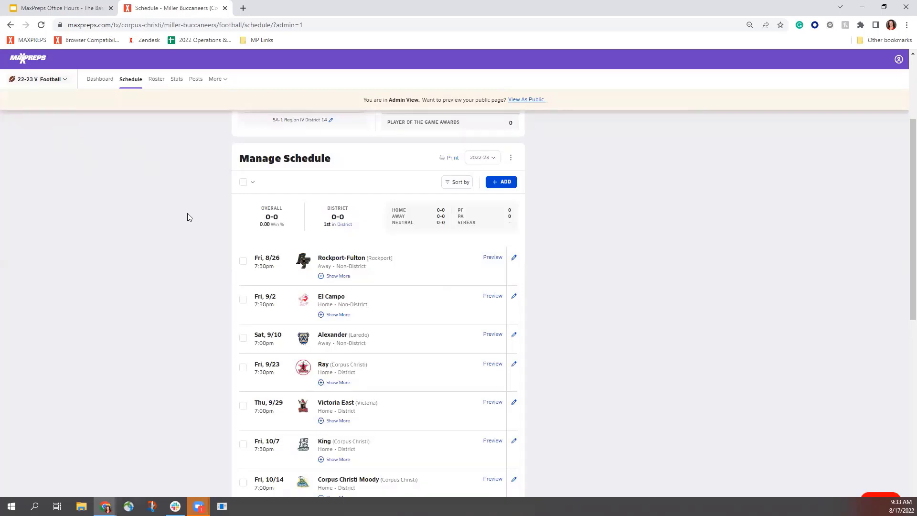
# Step: Switch the team page to the Varsity level's Fall 21-22 season
pyautogui.scroll(3, 188, 217)
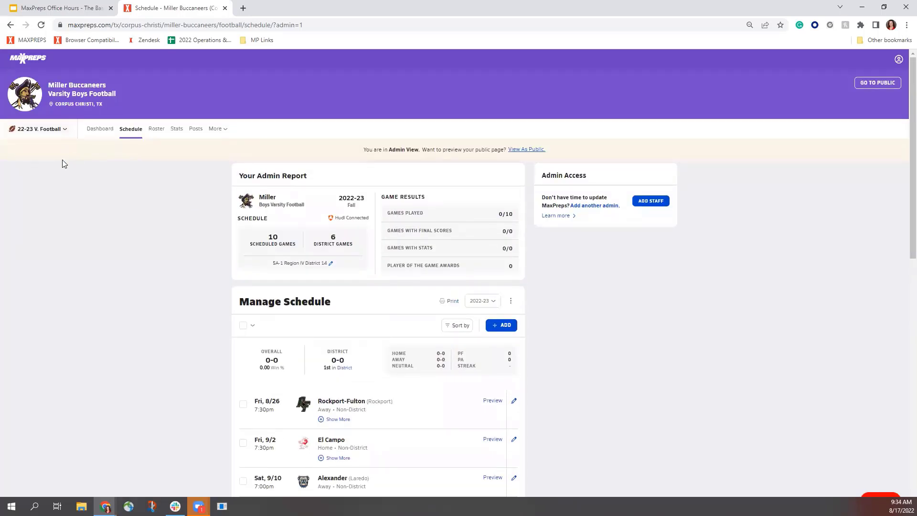
pyautogui.click(37, 132)
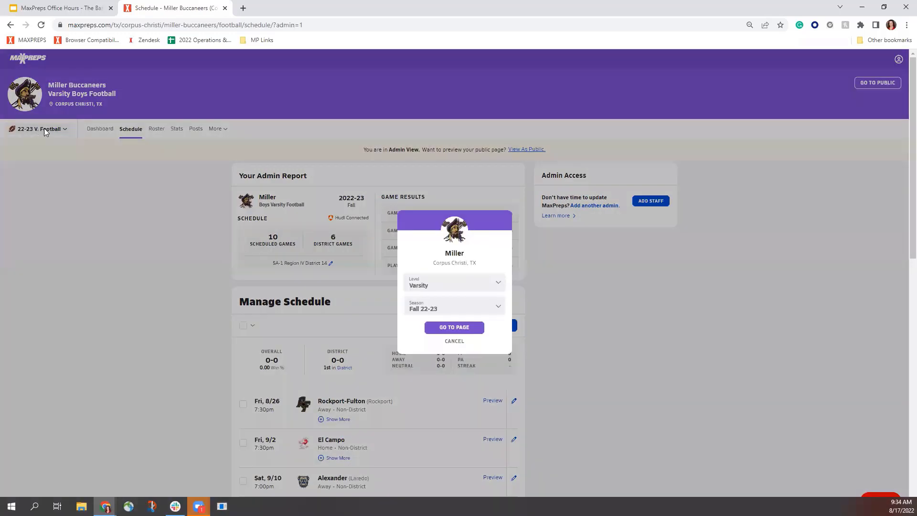
pyautogui.click(477, 284)
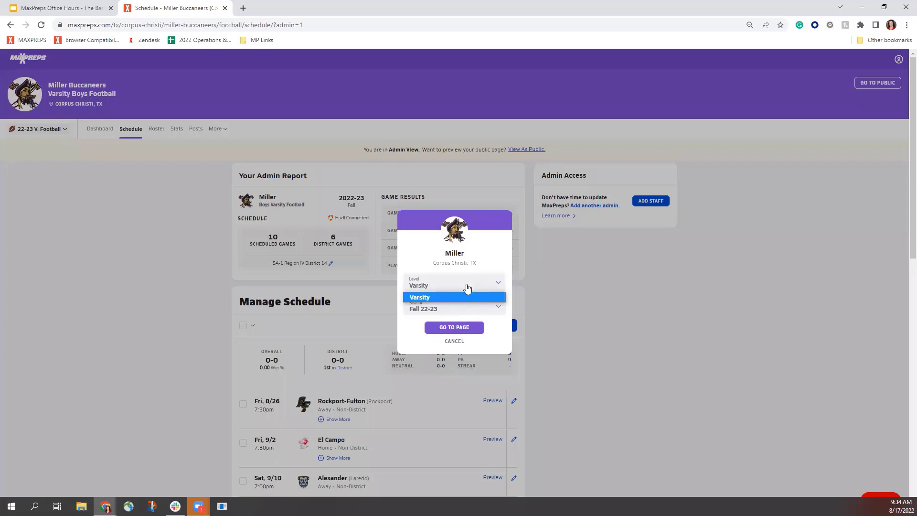
pyautogui.click(479, 277)
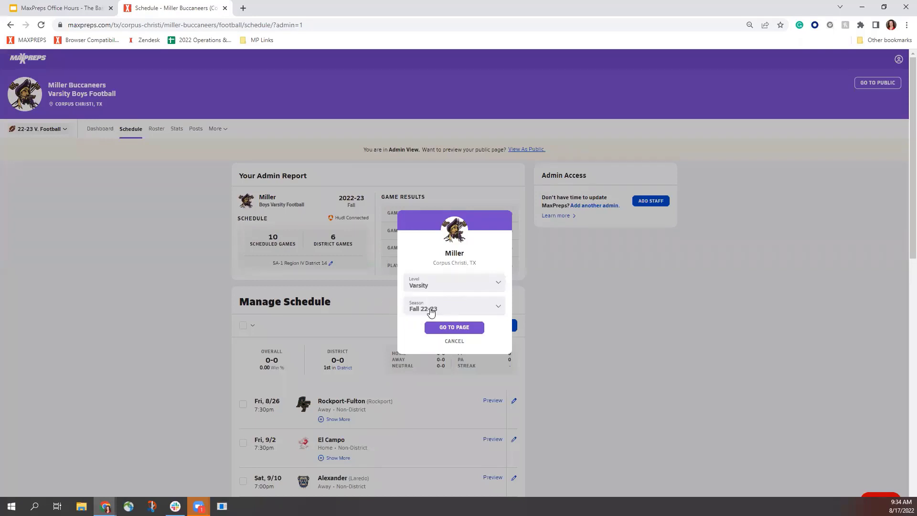
pyautogui.click(468, 309)
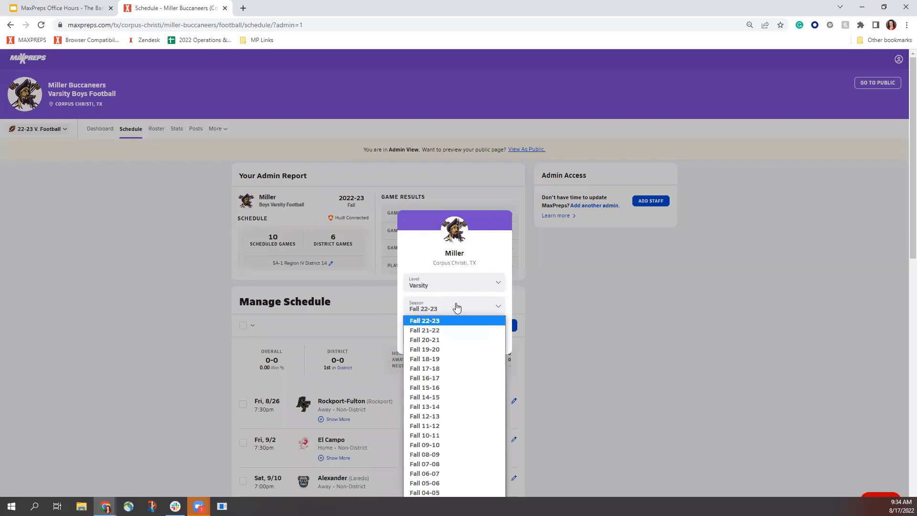
pyautogui.click(479, 333)
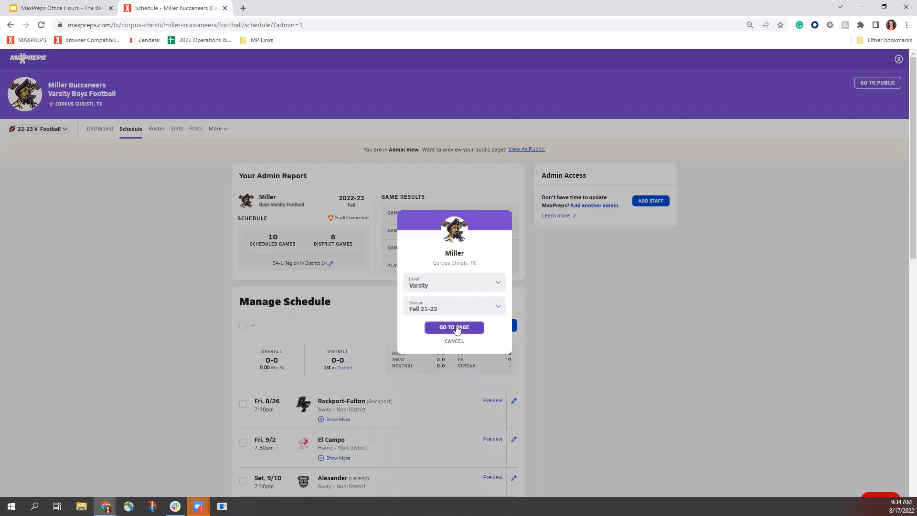
pyautogui.click(455, 329)
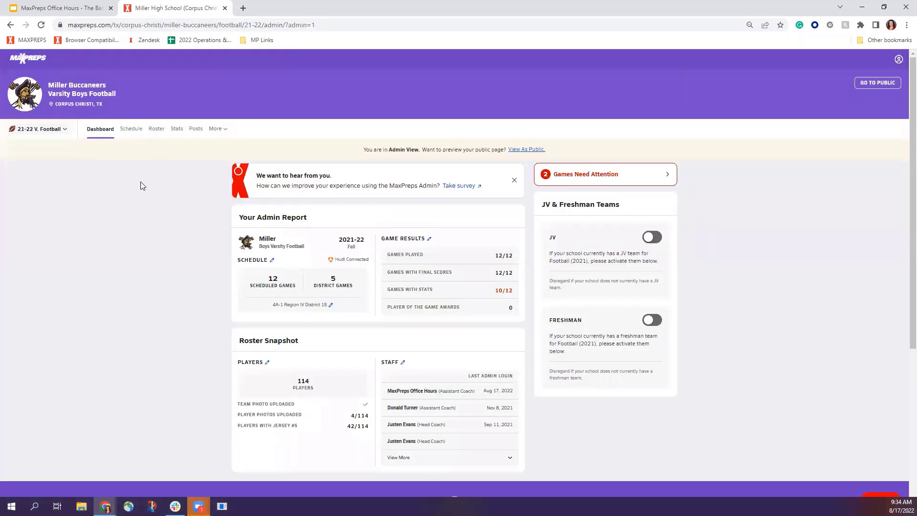
# Step: Open the 2021-22 schedule and review the editing and stats options of the Hidalgo game on 11/11
pyautogui.click(134, 132)
pyautogui.scroll(-3, 420, 364)
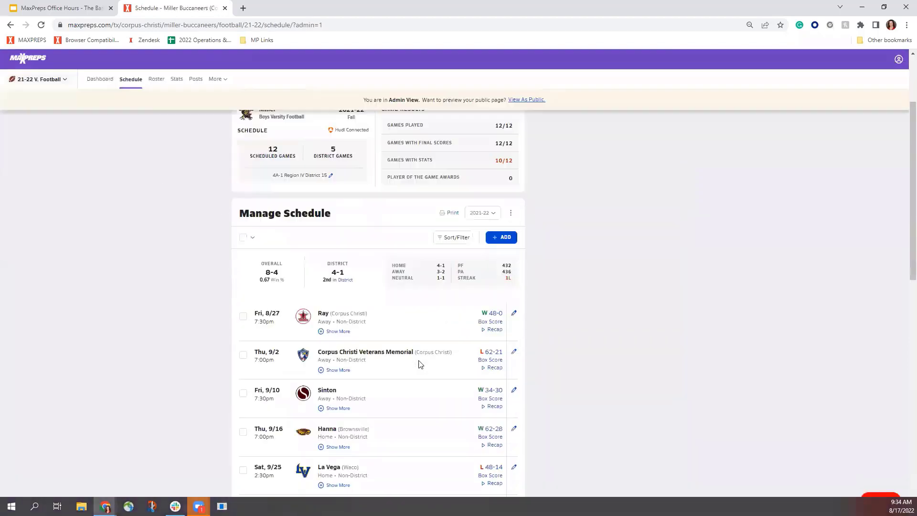
pyautogui.scroll(-7, 562, 368)
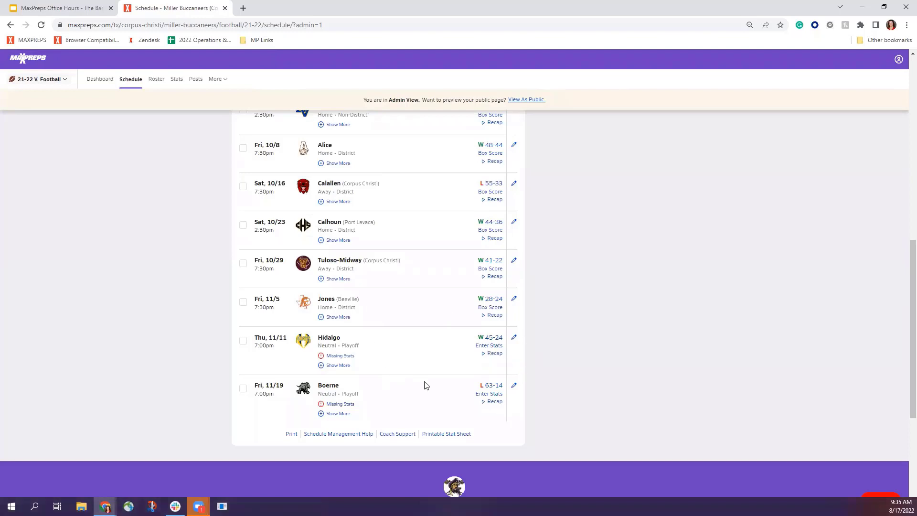
pyautogui.click(514, 338)
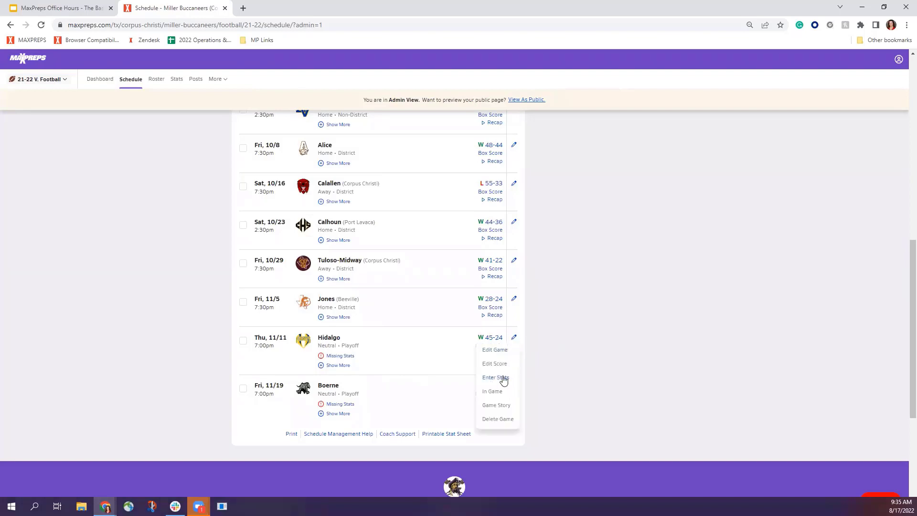
pyautogui.click(550, 371)
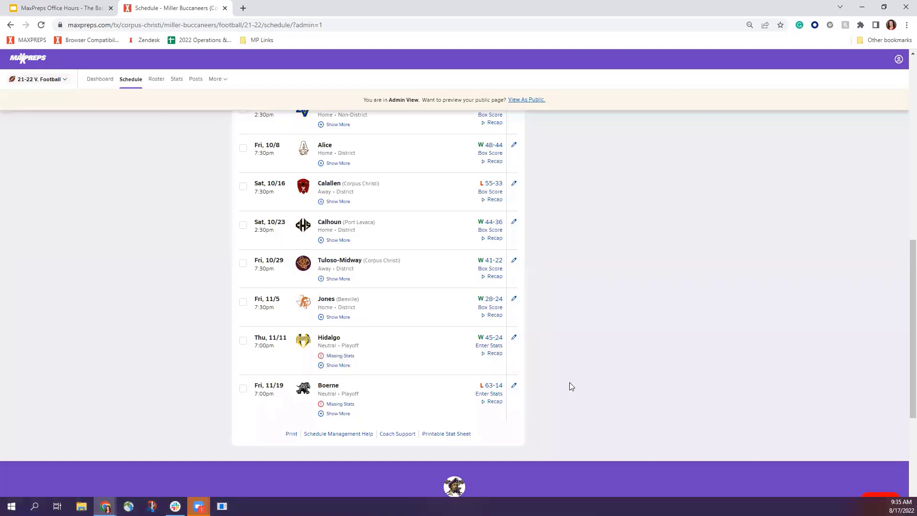
# Step: Expand the list of games needing attention and open stats entry from the Hidalgo game's missing stats notice
pyautogui.scroll(10, 570, 363)
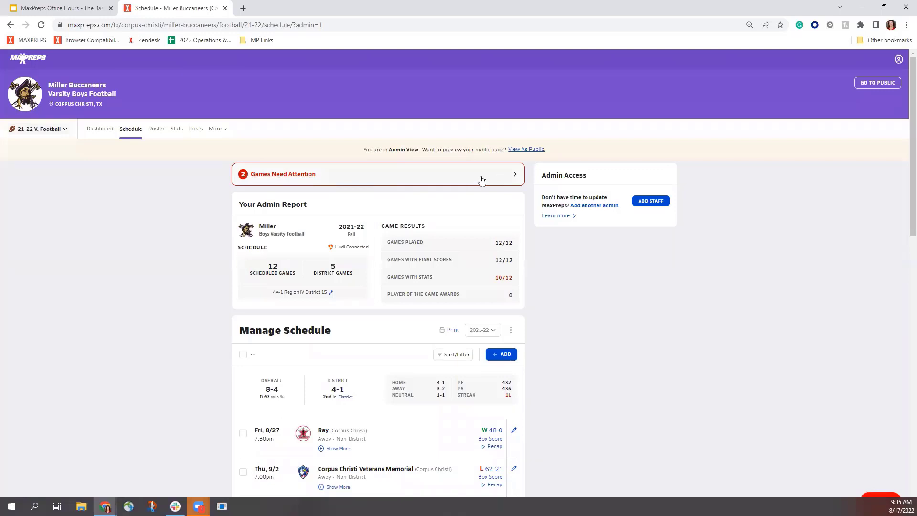
pyautogui.click(515, 175)
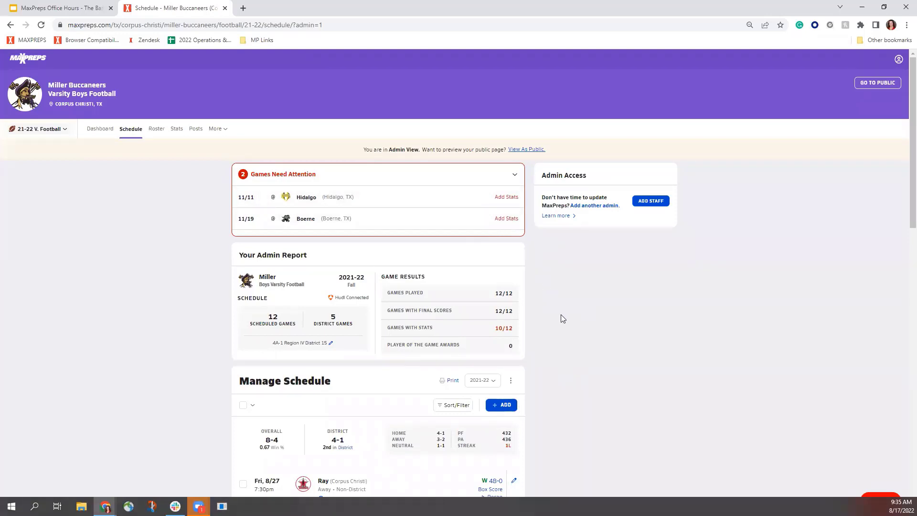
pyautogui.scroll(-15, 563, 315)
pyautogui.scroll(3, 574, 310)
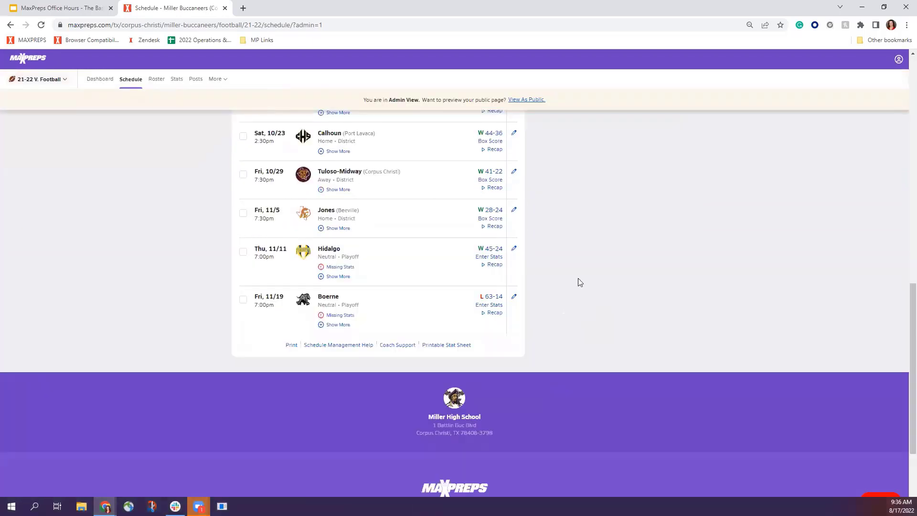
pyautogui.click(338, 270)
pyautogui.click(336, 271)
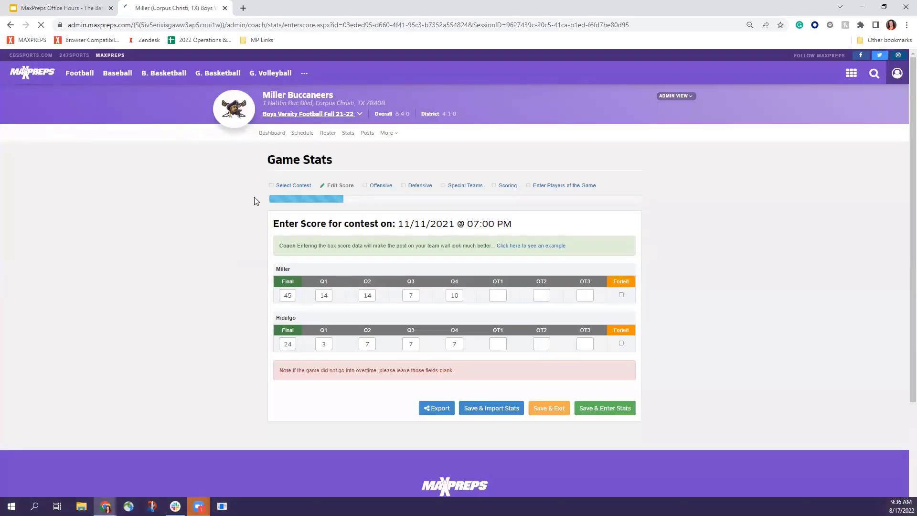
# Step: Enter 14 as Miller's first-quarter score against Hidalgo and highlight the note about entering box score data
pyautogui.scroll(-1, 414, 310)
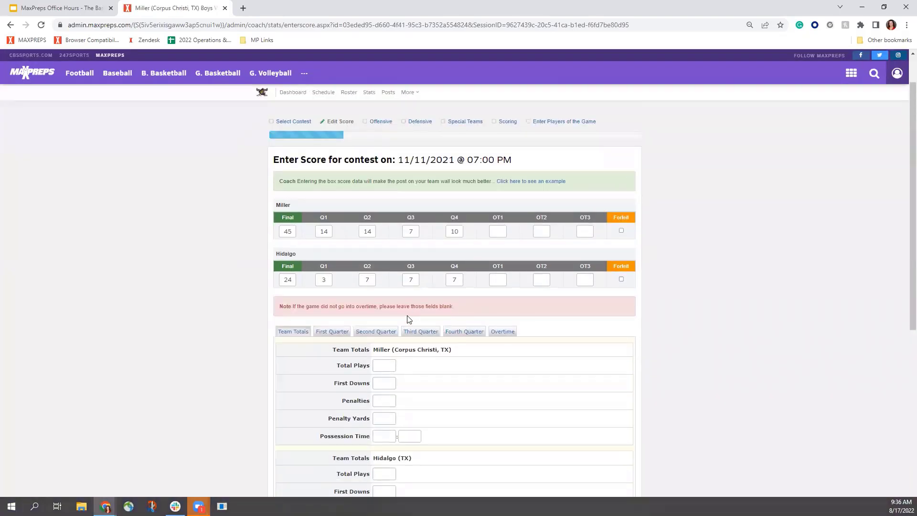
pyautogui.scroll(1, 360, 306)
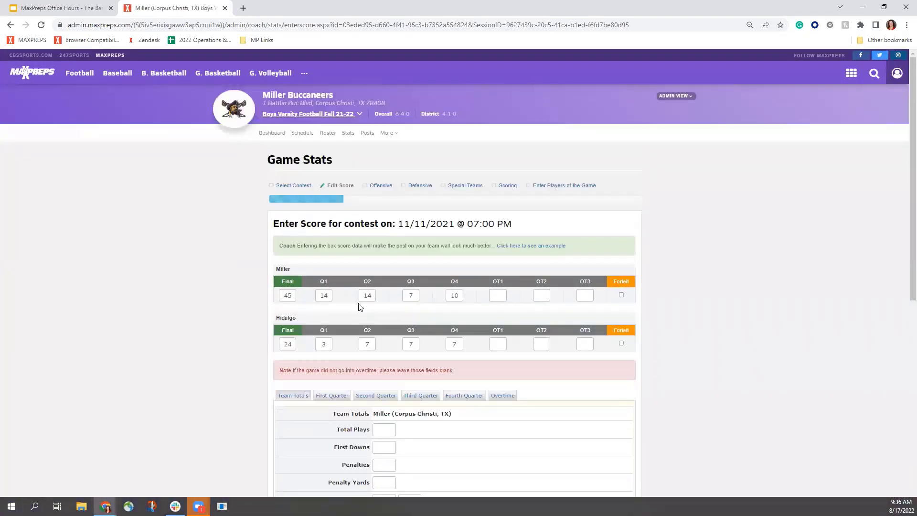
pyautogui.click(323, 294)
pyautogui.write('14')
pyautogui.tripleClick(372, 247)
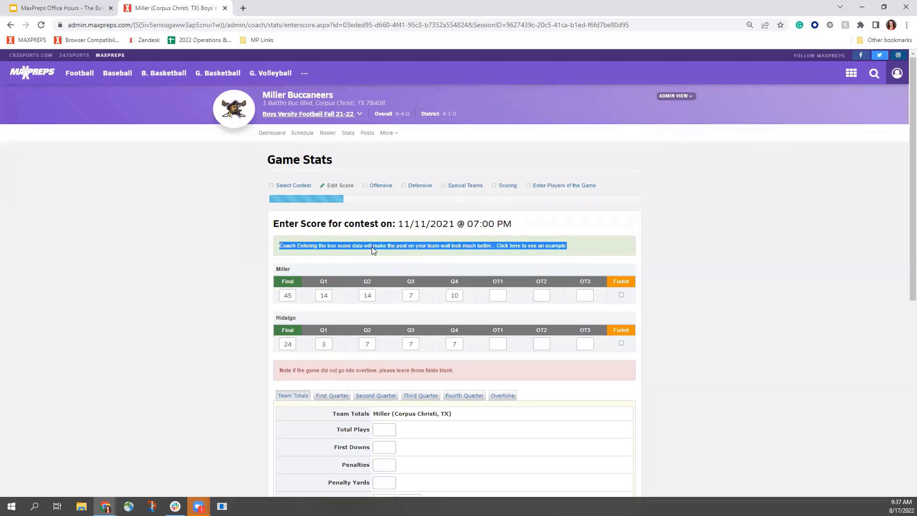
pyautogui.click(374, 242)
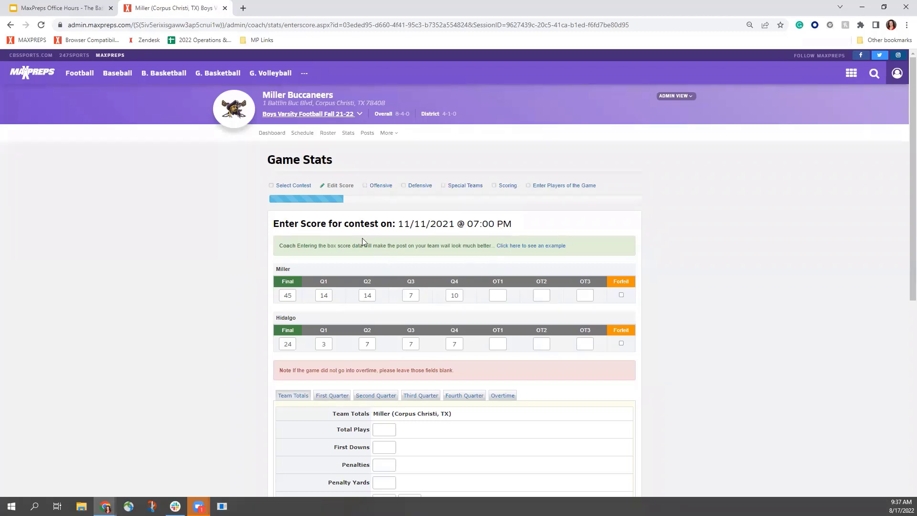
# Step: Save the Hidalgo game's scores and proceed to importing its stats
pyautogui.scroll(-4, 432, 328)
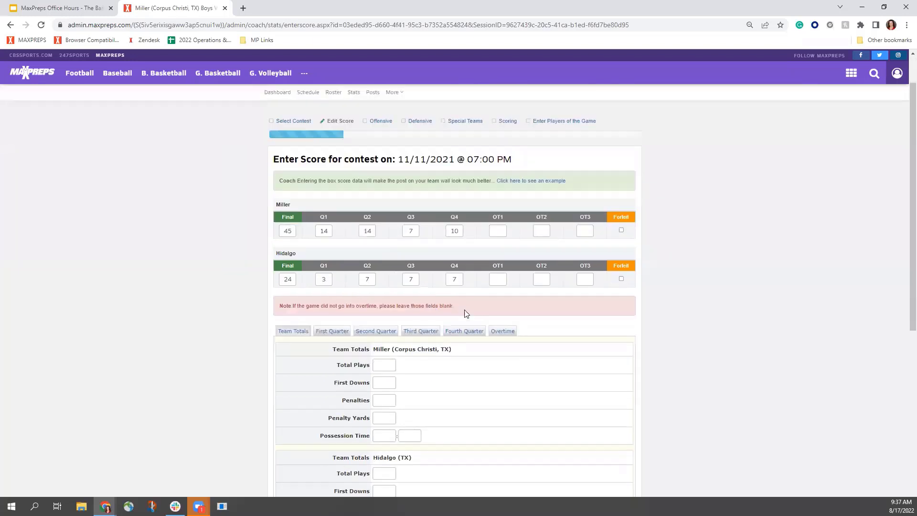
pyautogui.scroll(-1, 482, 271)
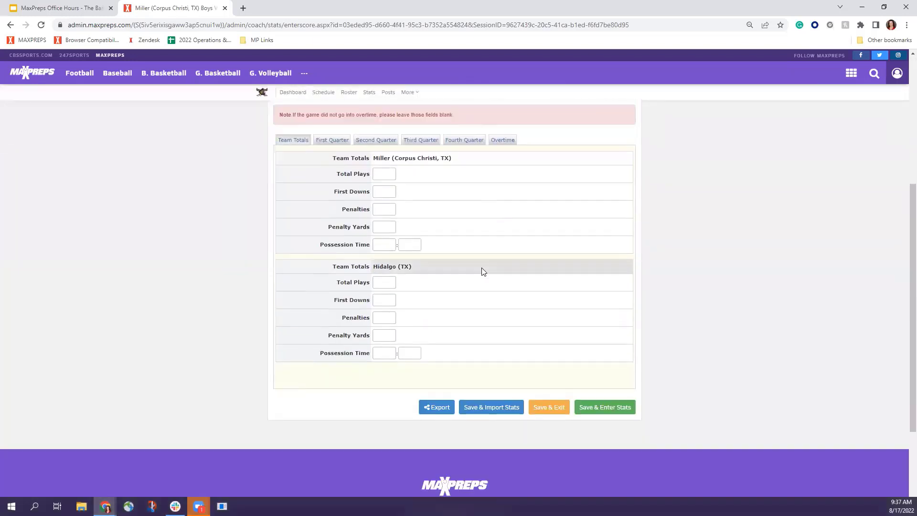
pyautogui.click(496, 407)
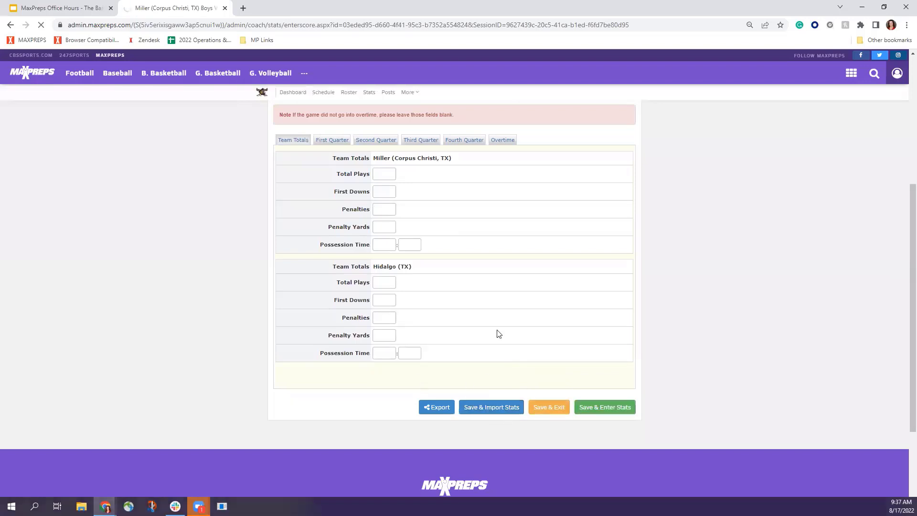
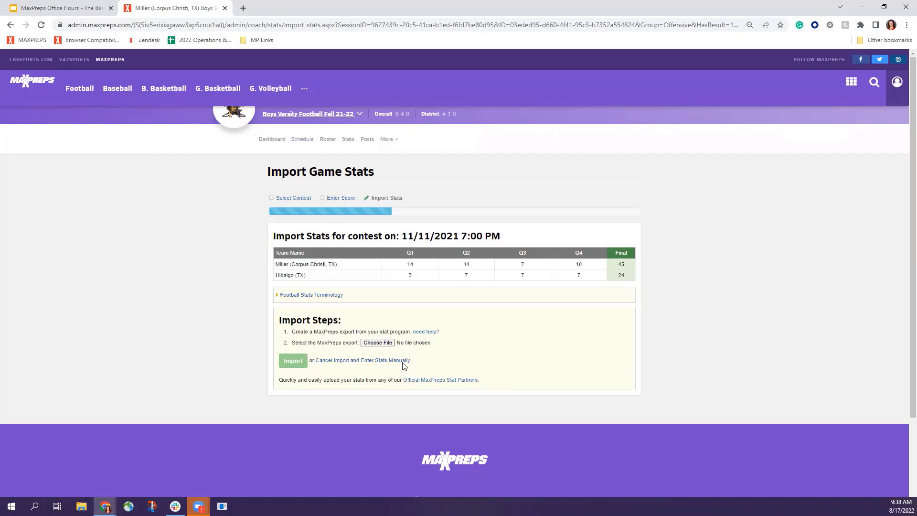
# Step: Return to the Hidalgo game's score page, save it, and open manual entry of offensive player stats
pyautogui.click(344, 198)
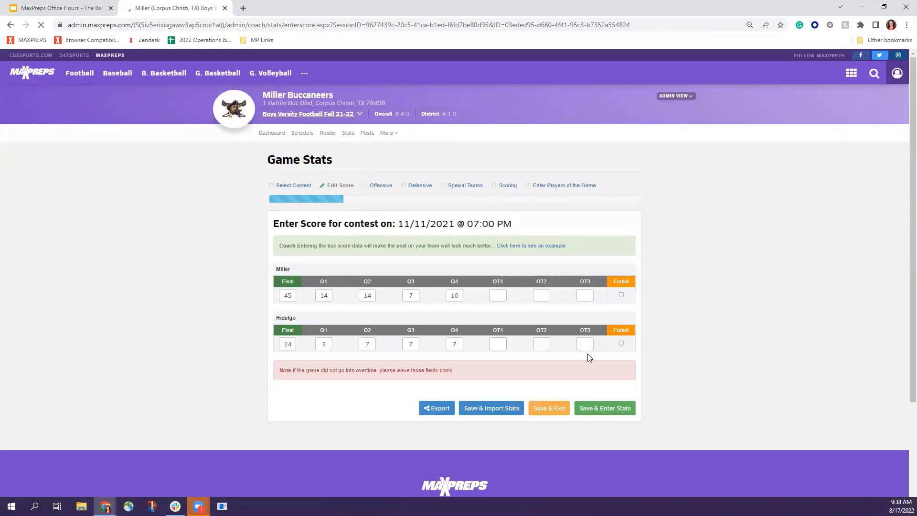
pyautogui.scroll(-5, 590, 357)
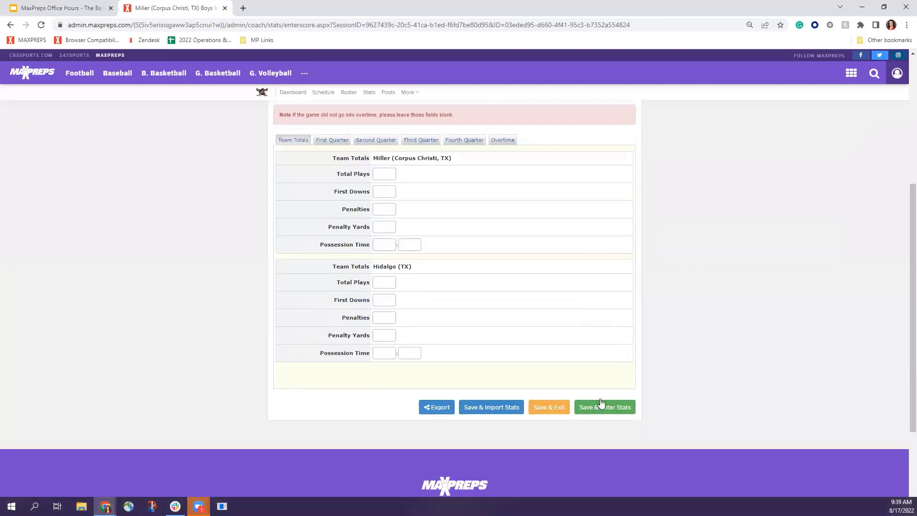
pyautogui.click(602, 404)
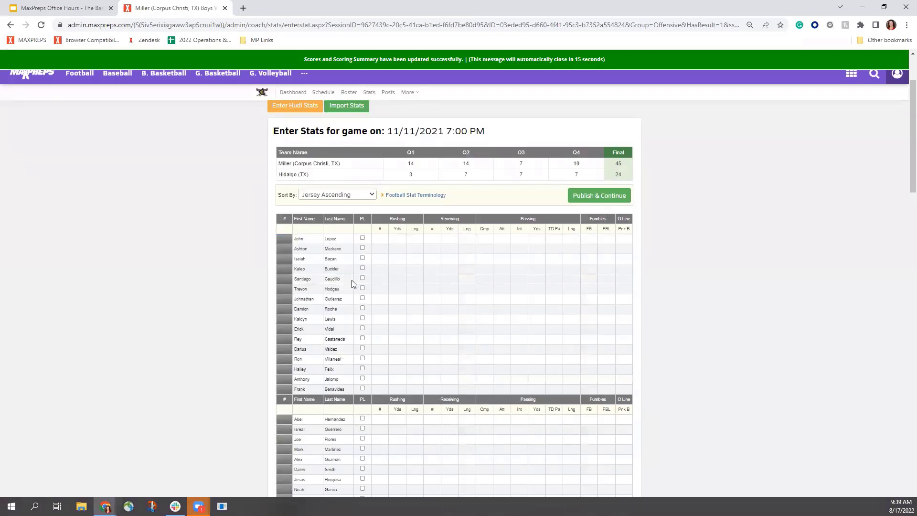
pyautogui.scroll(1, 342, 338)
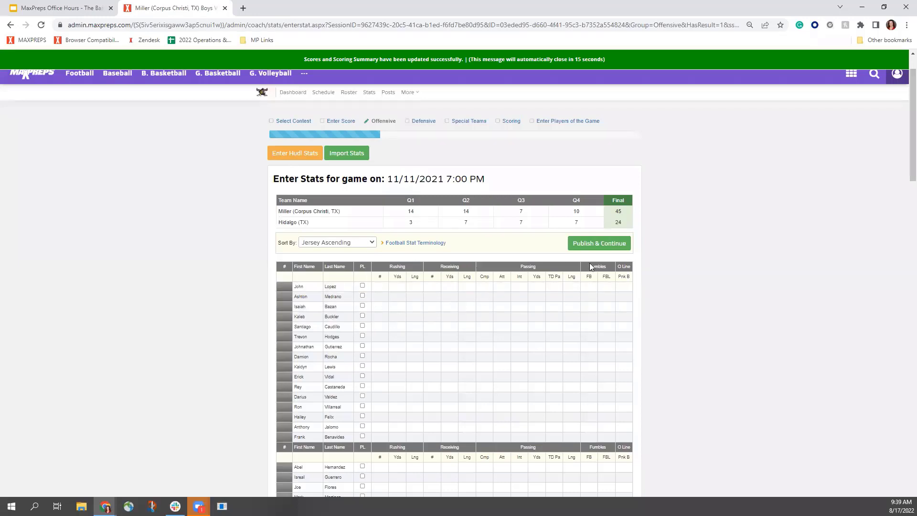
pyautogui.scroll(2, 526, 277)
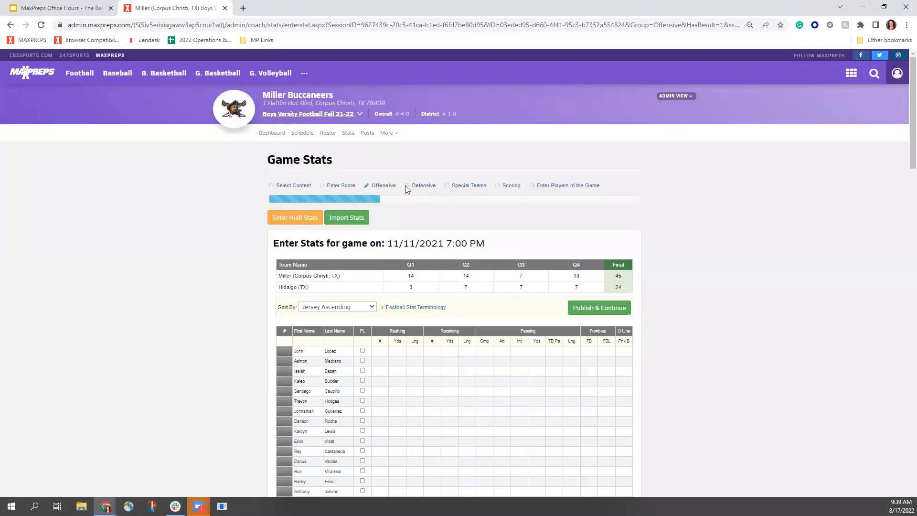
# Step: Open the Hidalgo game's Players of the Game page and view the athletes selectable for the Overall award without choosing one
pyautogui.click(512, 186)
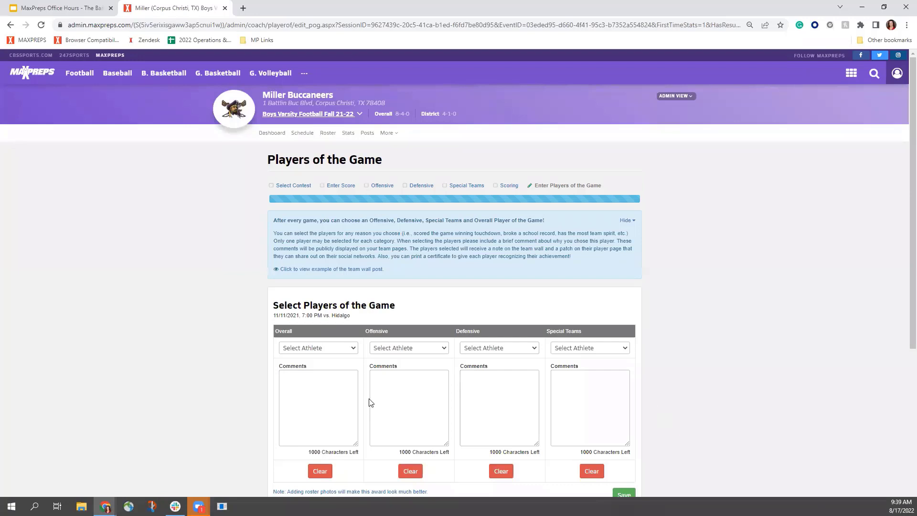
pyautogui.scroll(-1, 437, 397)
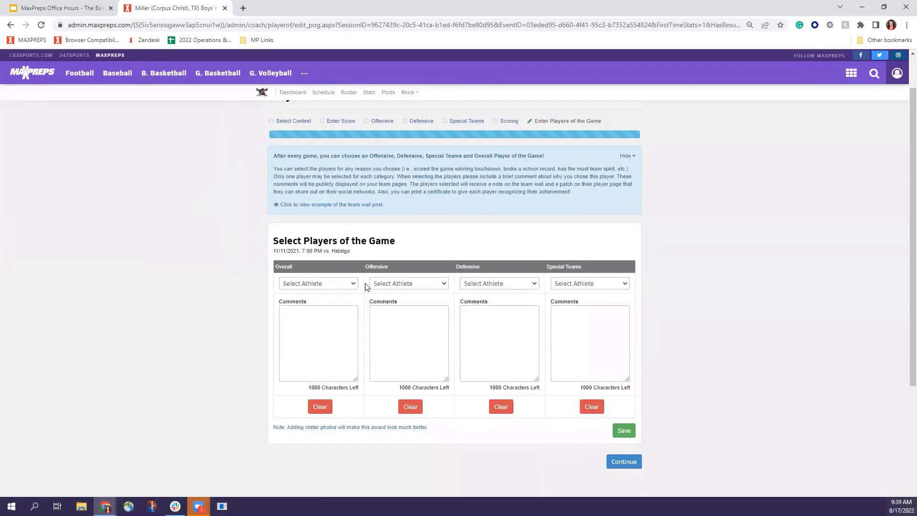
pyautogui.click(325, 282)
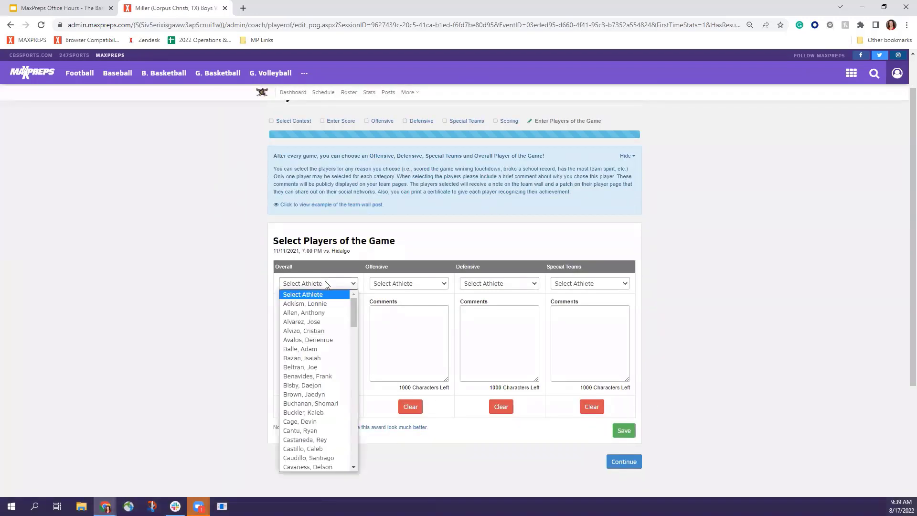
pyautogui.click(324, 283)
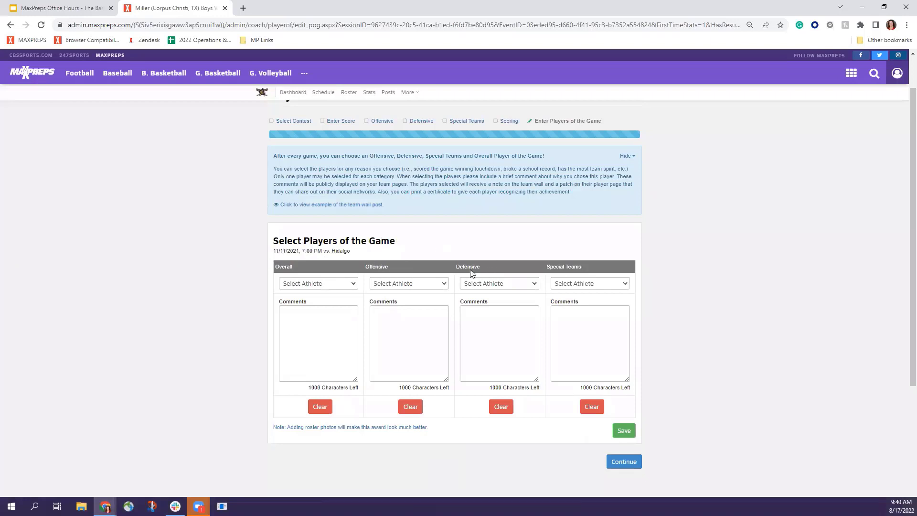
# Step: View the athletes selectable for the Offensive award without choosing one, and open the team's Players of the Year page
pyautogui.click(424, 285)
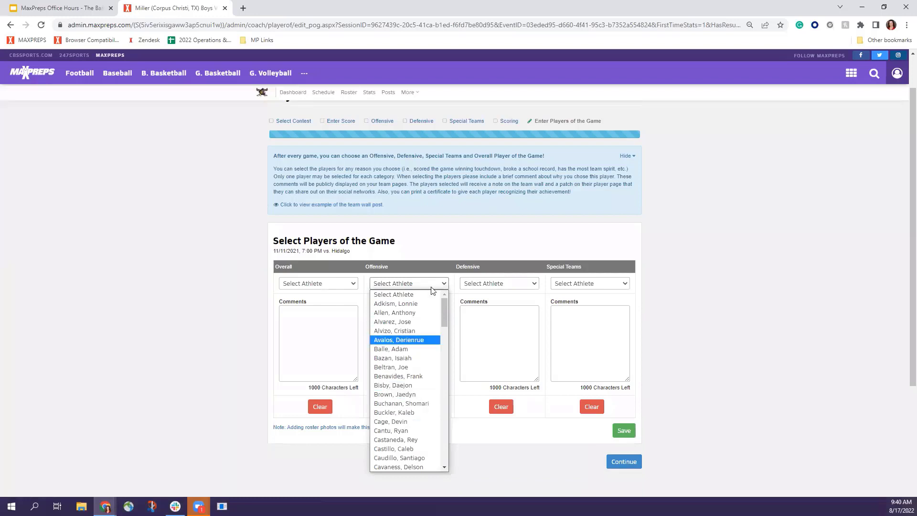
pyautogui.click(456, 325)
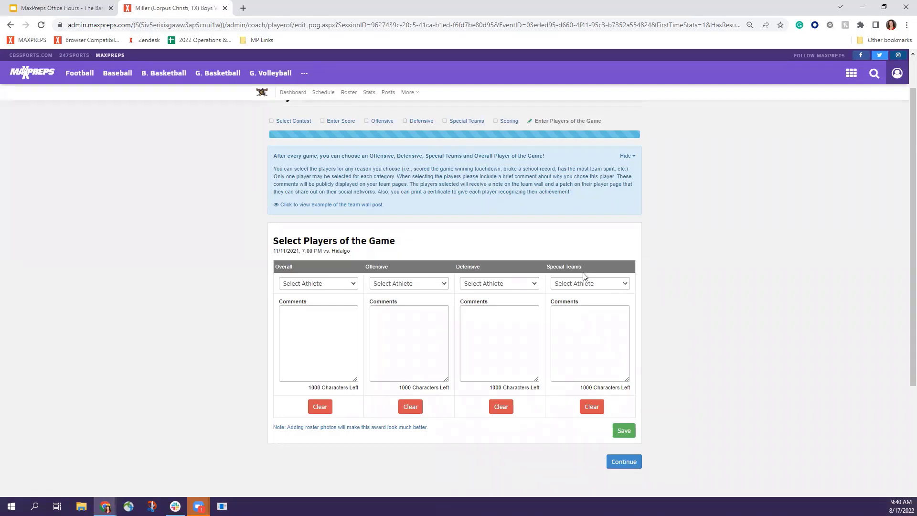
pyautogui.scroll(2, 435, 207)
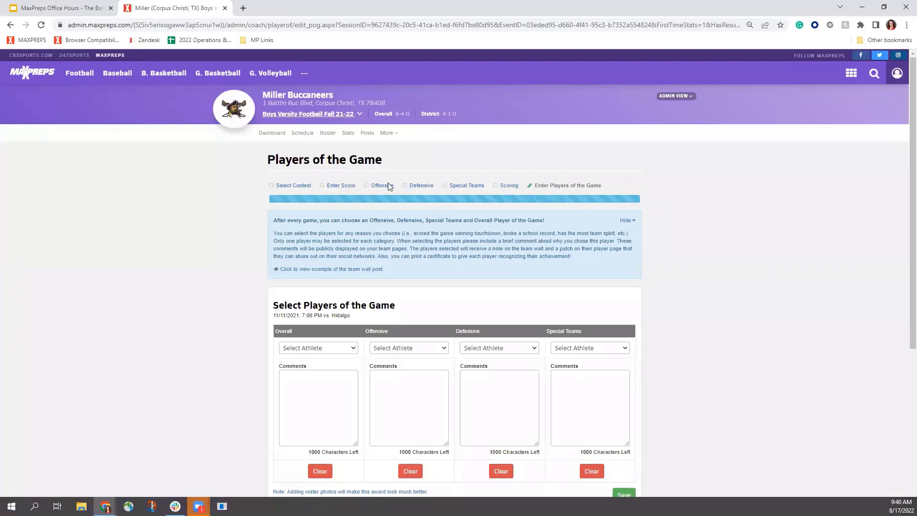
pyautogui.click(390, 135)
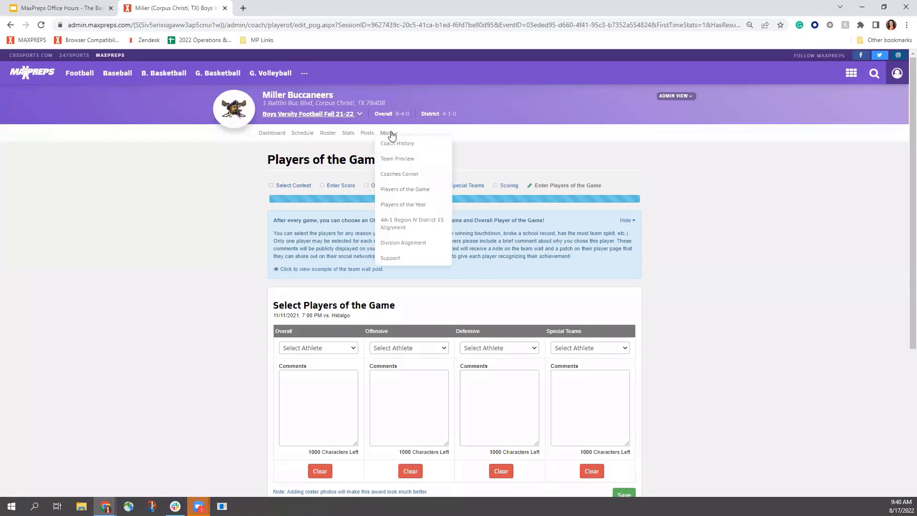
pyautogui.click(416, 205)
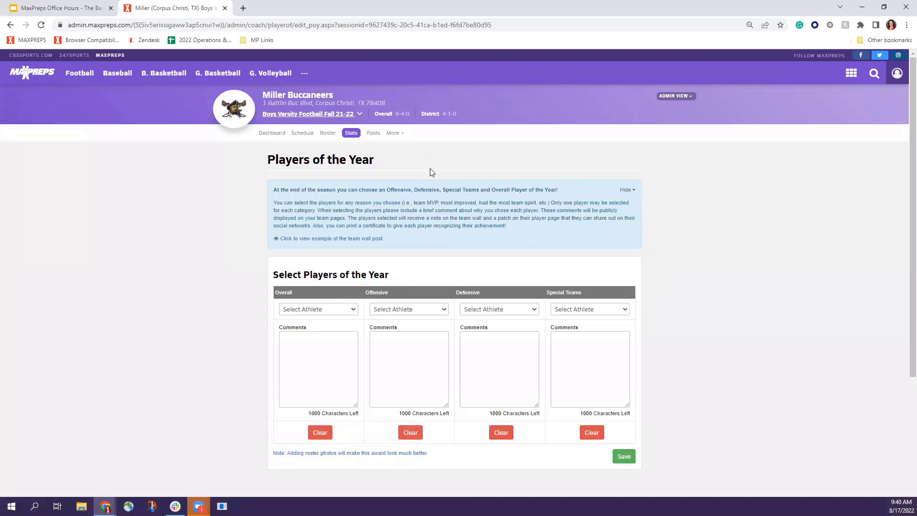
# Step: Open the 2021-22 schedule in admin view and show the extra details for the Ray game and all other games
pyautogui.click(307, 136)
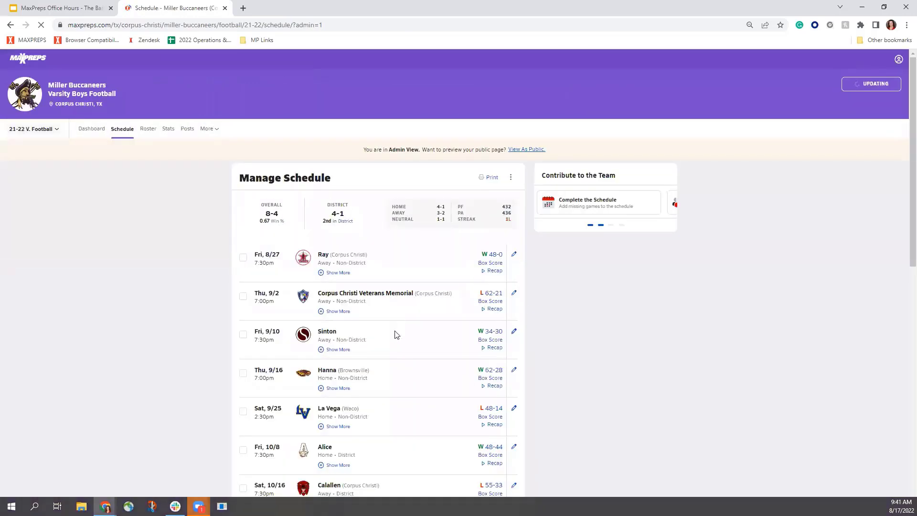
pyautogui.scroll(-2, 282, 266)
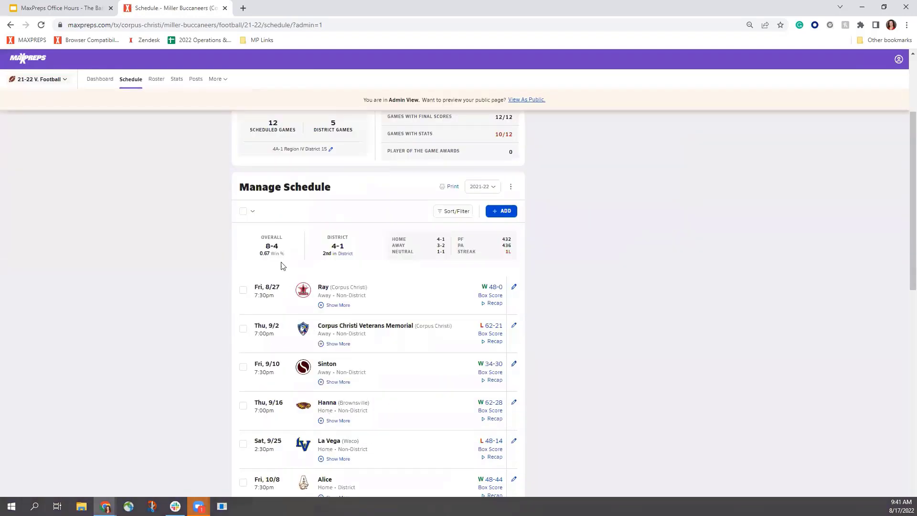
pyautogui.click(338, 305)
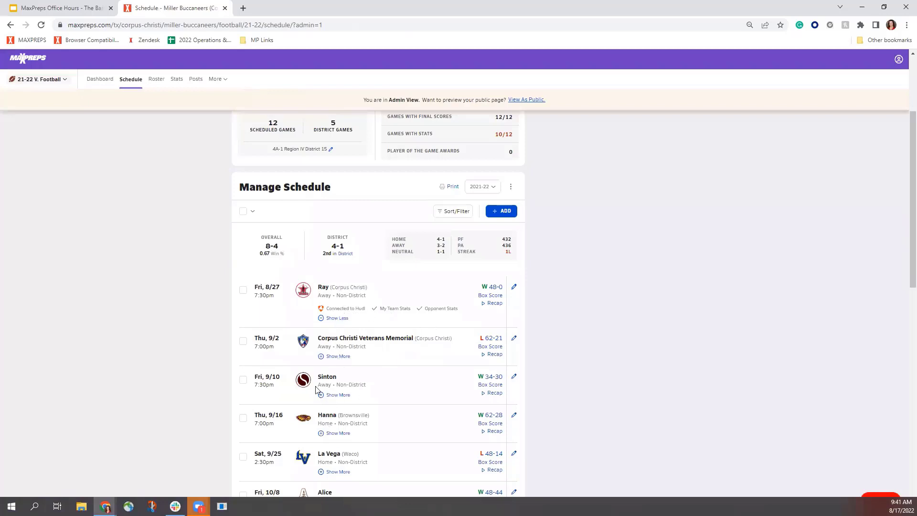
pyautogui.click(242, 212)
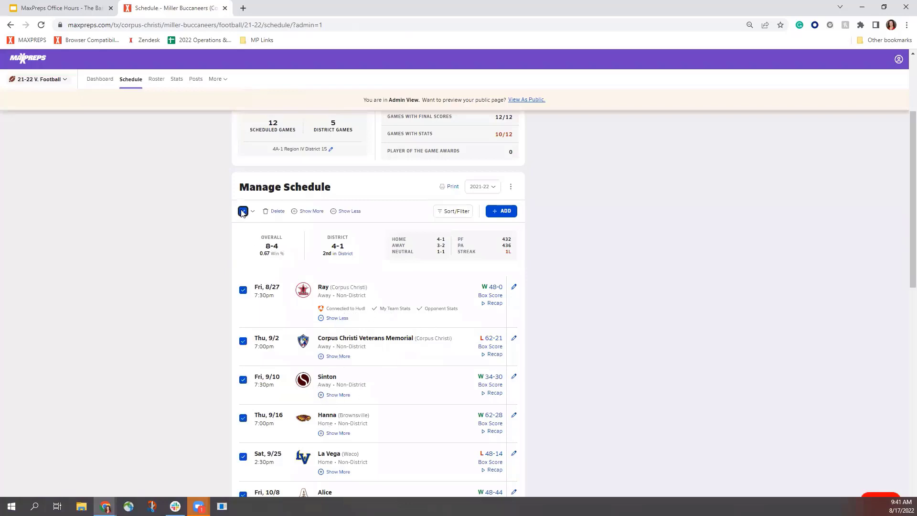
pyautogui.click(308, 211)
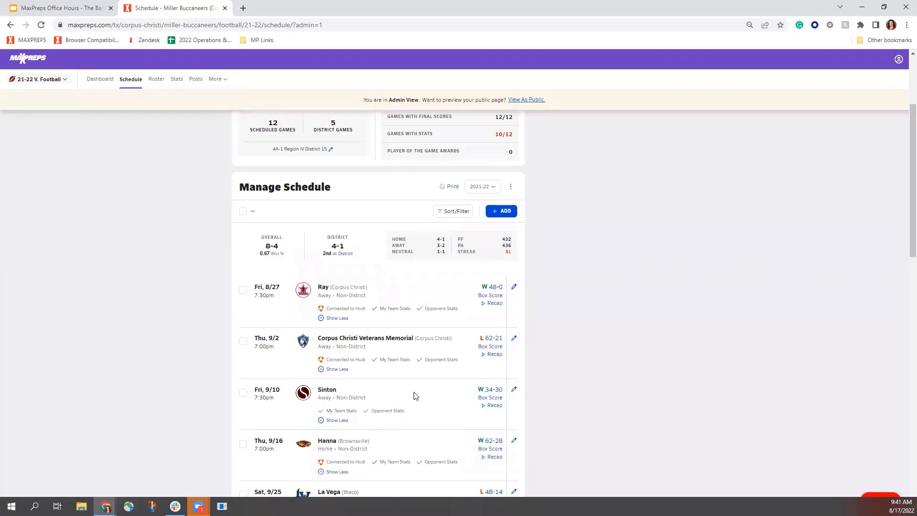
# Step: Switch to Miller's public team page and examine its 2021 football schedule, game results and admin-only report
pyautogui.scroll(3, 530, 334)
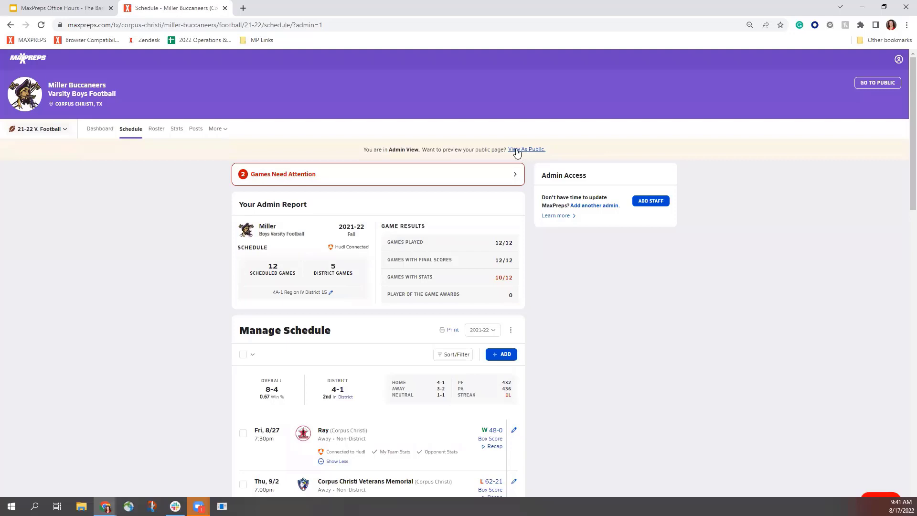
pyautogui.click(886, 89)
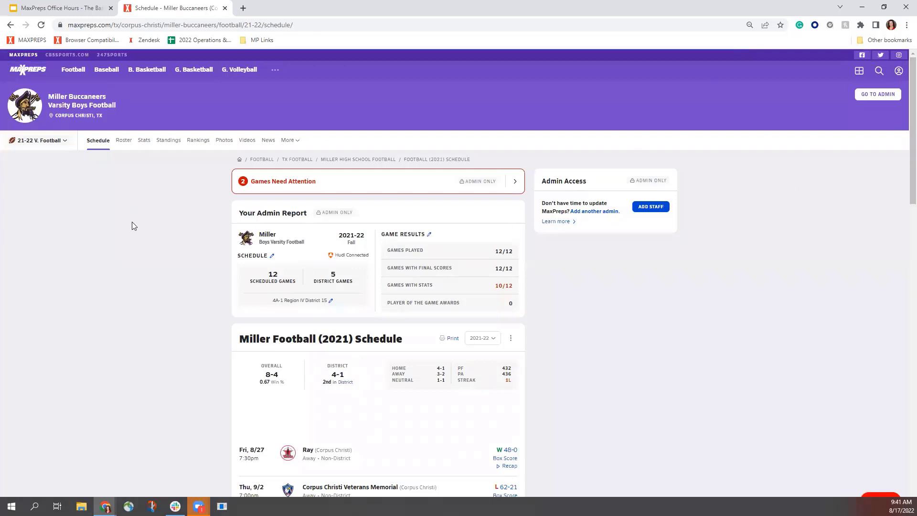
pyautogui.scroll(-2, 315, 386)
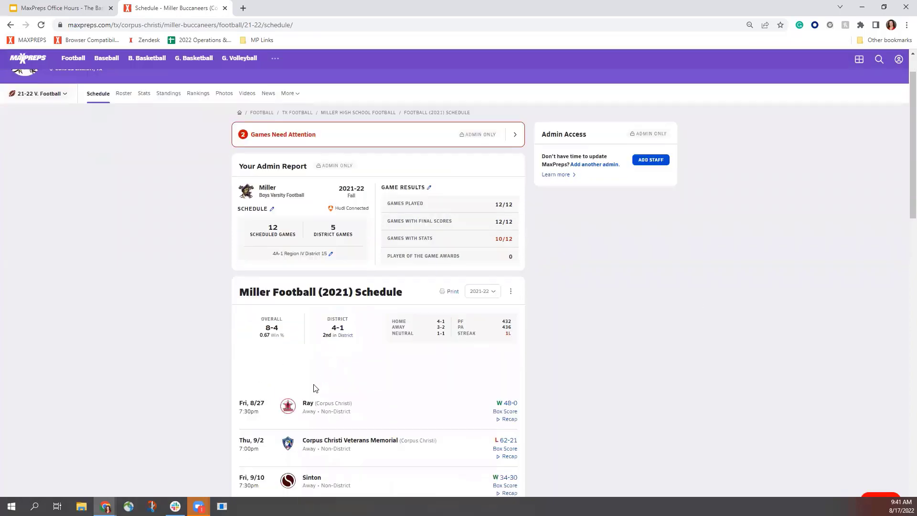
pyautogui.scroll(-2, 429, 282)
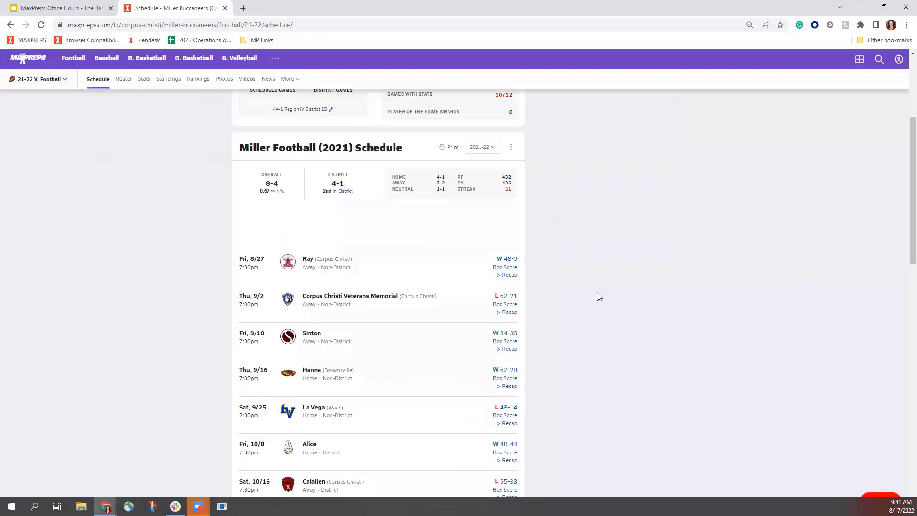
pyautogui.scroll(-2, 595, 298)
pyautogui.scroll(-3, 595, 307)
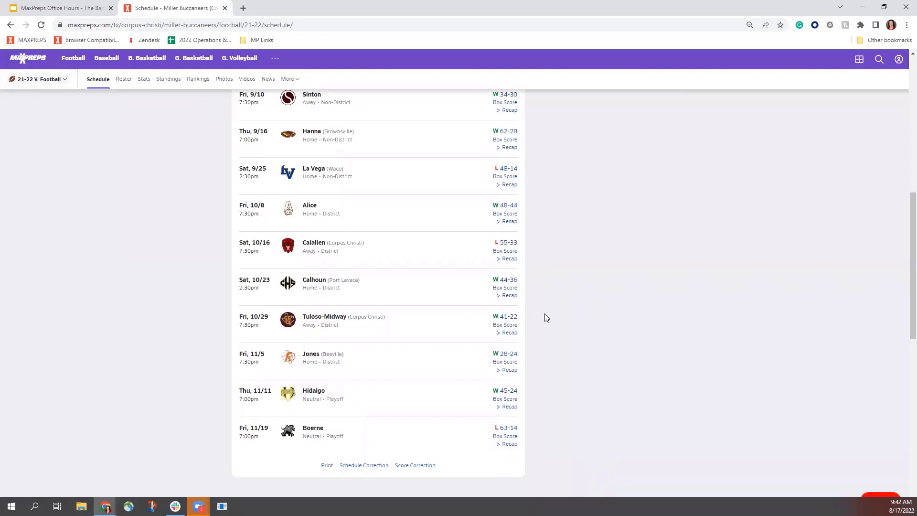
pyautogui.scroll(1, 547, 317)
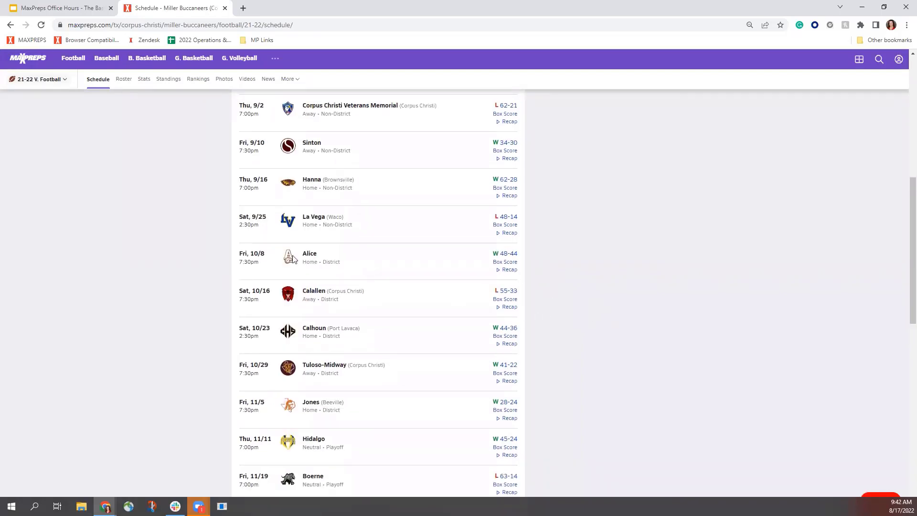
pyautogui.scroll(5, 292, 258)
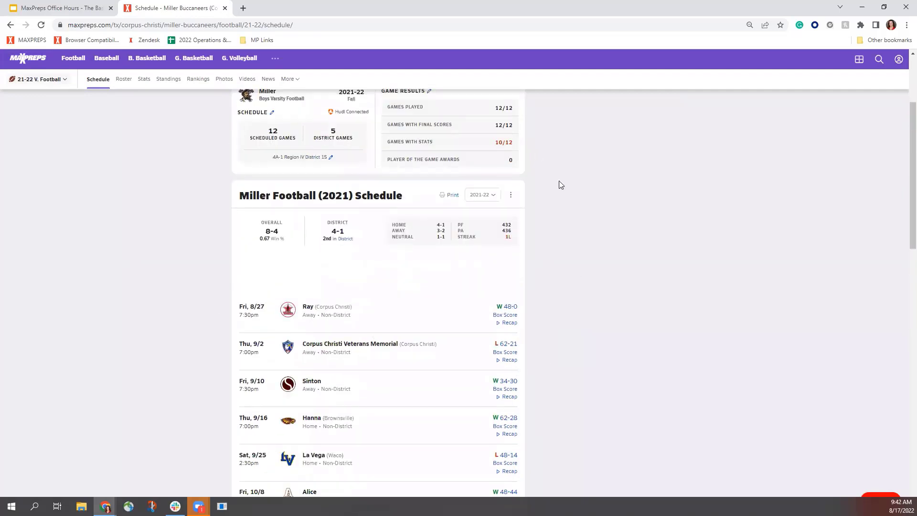
pyautogui.scroll(3, 373, 205)
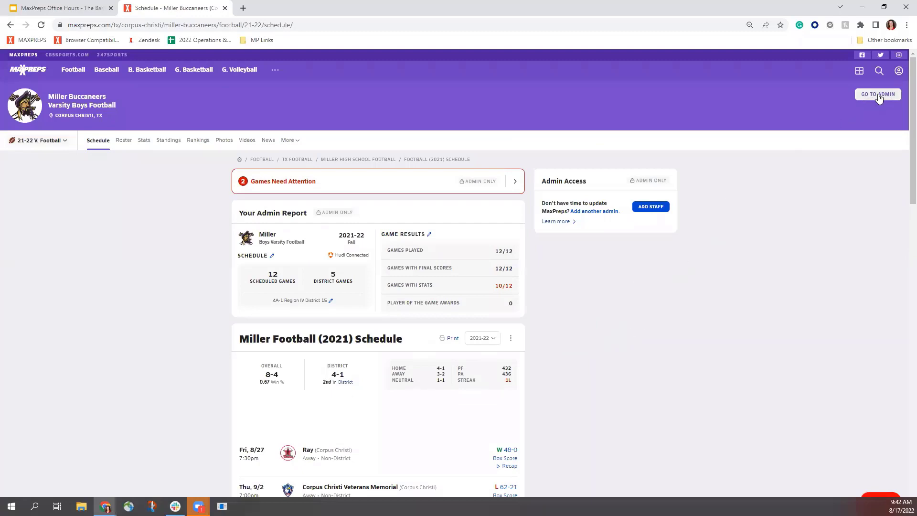
pyautogui.scroll(-3, 461, 342)
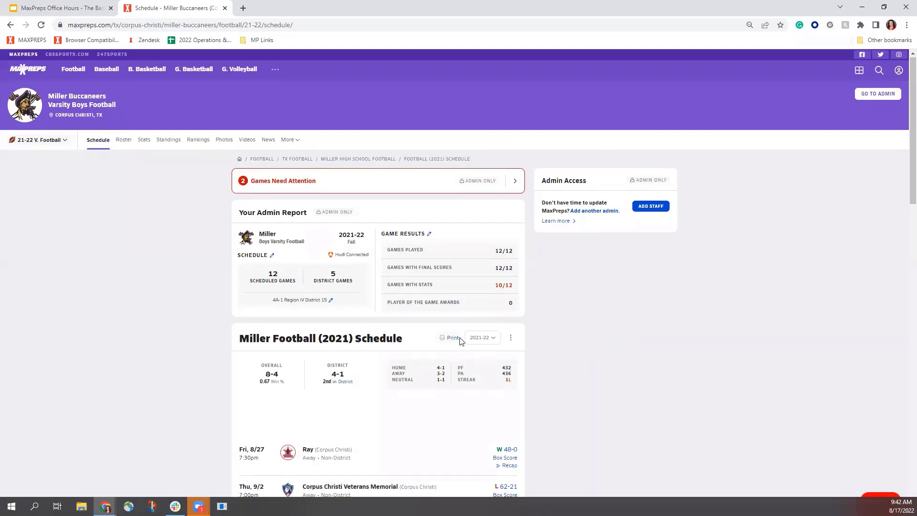
pyautogui.scroll(2, 461, 342)
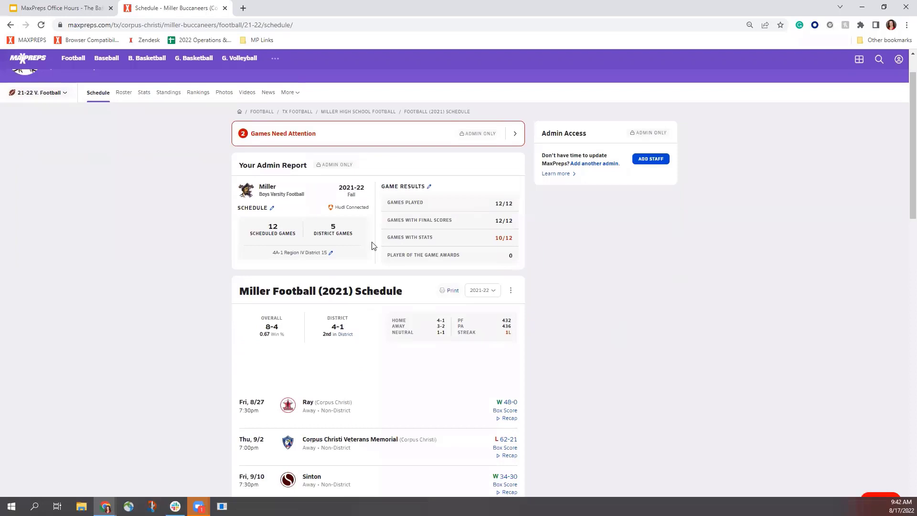
# Step: Open the public 2021 football roster and look over its snapshot, team photo and player list
pyautogui.click(122, 94)
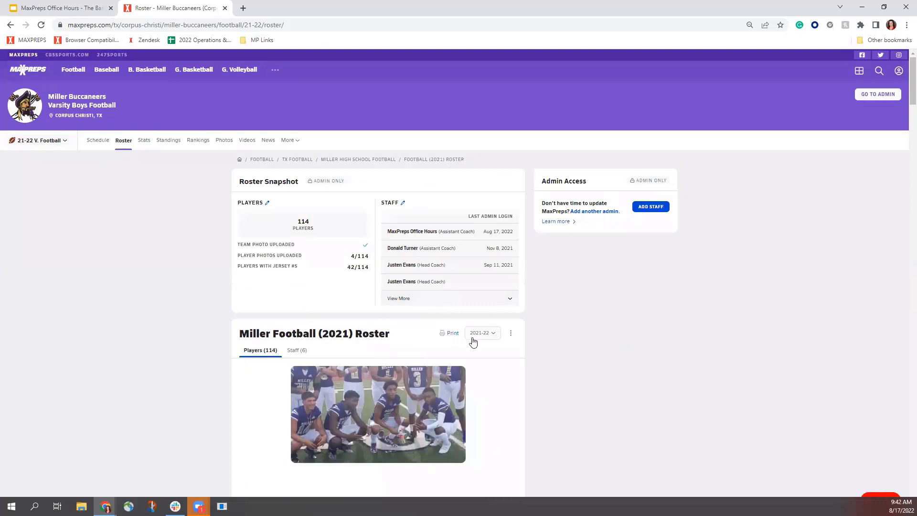
pyautogui.scroll(-1, 514, 322)
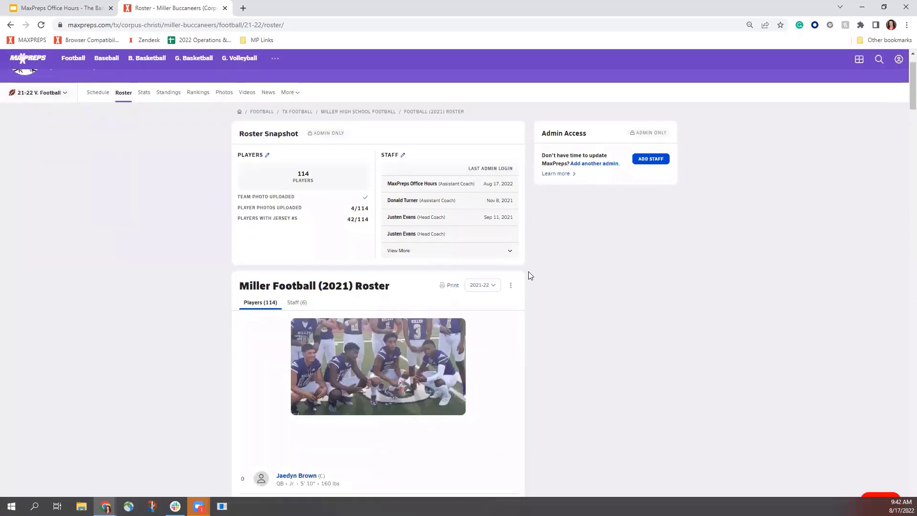
pyautogui.scroll(-1, 368, 312)
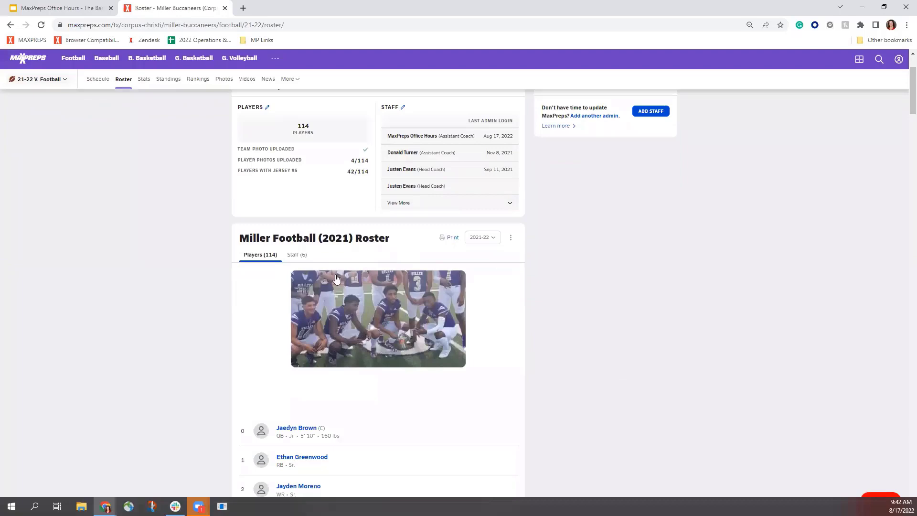
pyautogui.scroll(1, 291, 253)
pyautogui.scroll(-1, 290, 292)
pyautogui.scroll(-2, 305, 315)
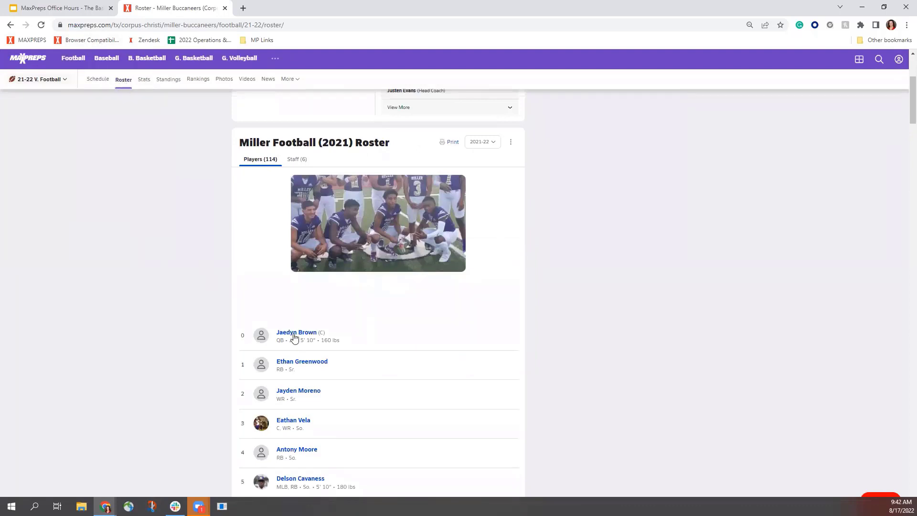
# Step: Open the athlete profile of the team captain wearing number 0 and examine the Var 21-22 football stats
pyautogui.click(309, 336)
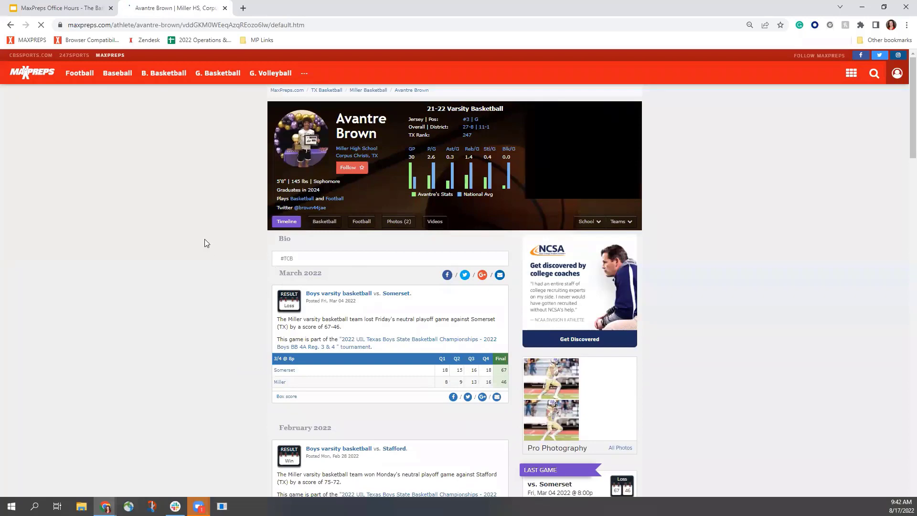
pyautogui.click(363, 222)
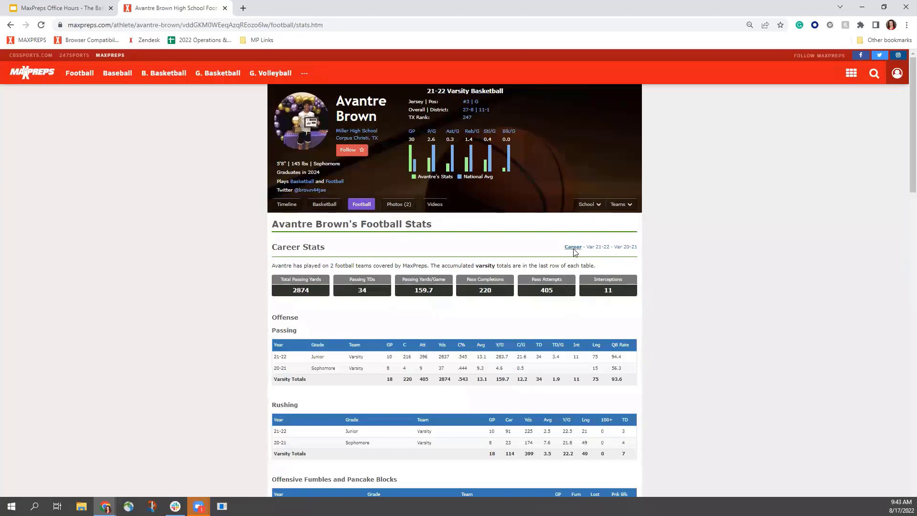
pyautogui.click(596, 247)
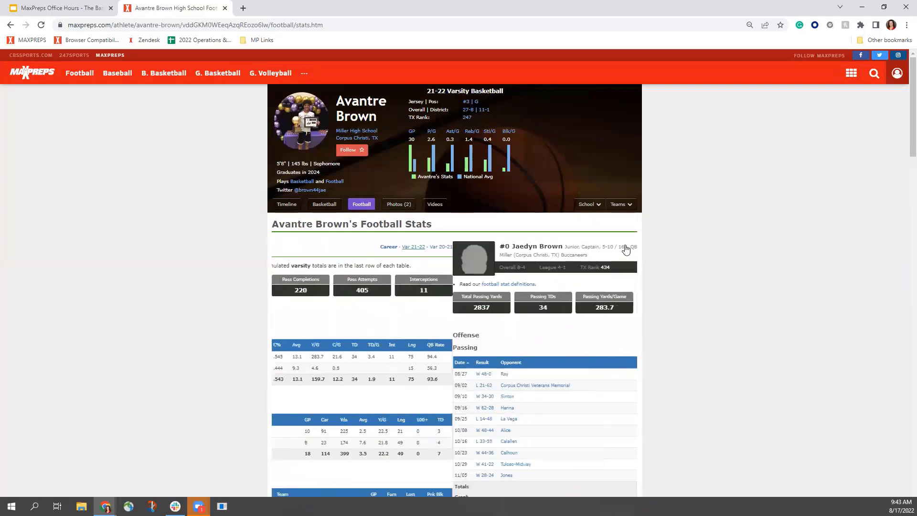
pyautogui.scroll(-2, 467, 341)
pyautogui.scroll(-1, 466, 341)
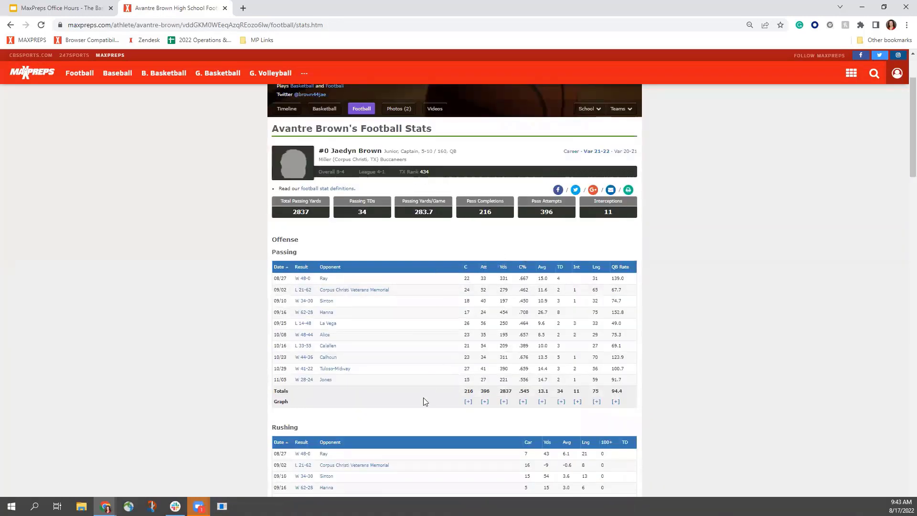
pyautogui.scroll(2, 431, 379)
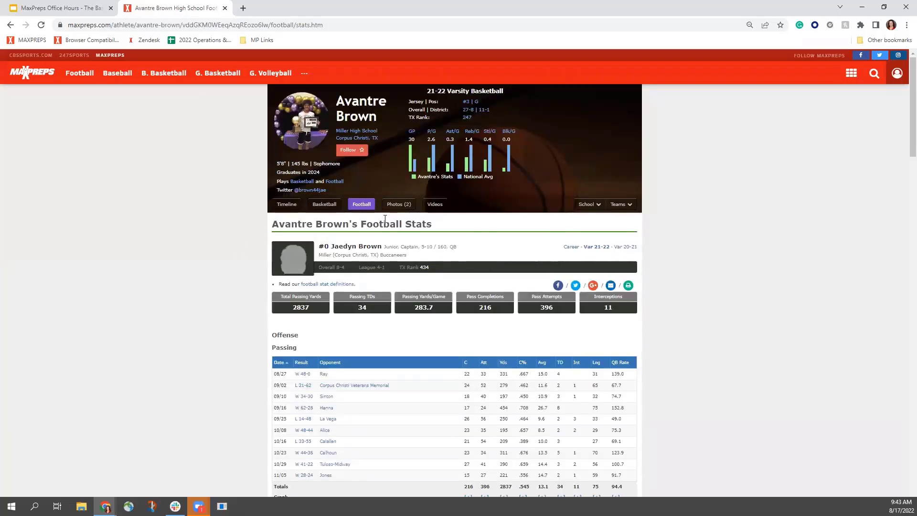
# Step: Go back from the athlete's football stats to Miller's public 2021 football roster
pyautogui.click(9, 25)
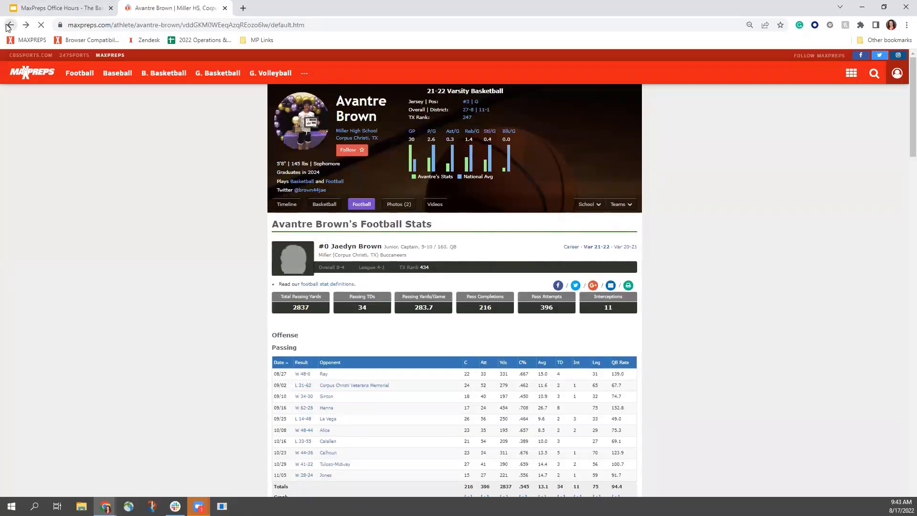
pyautogui.click(10, 25)
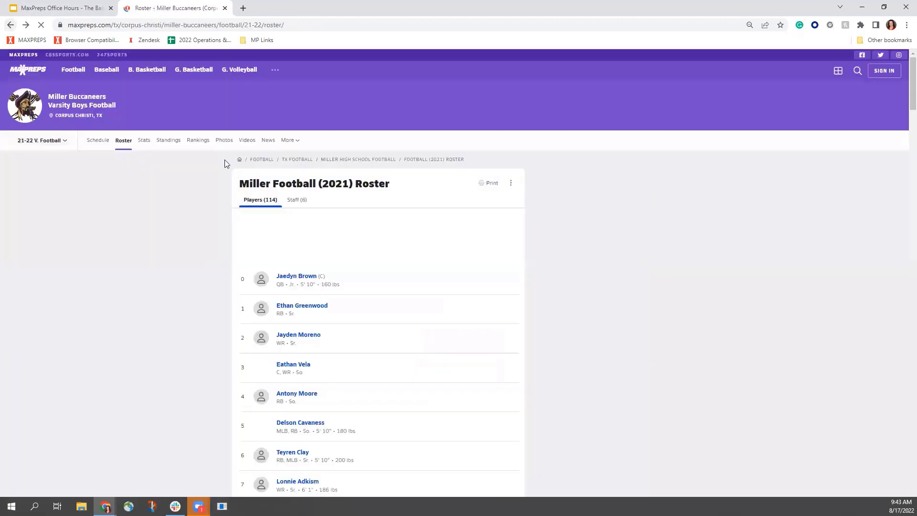
pyautogui.scroll(-3, 601, 345)
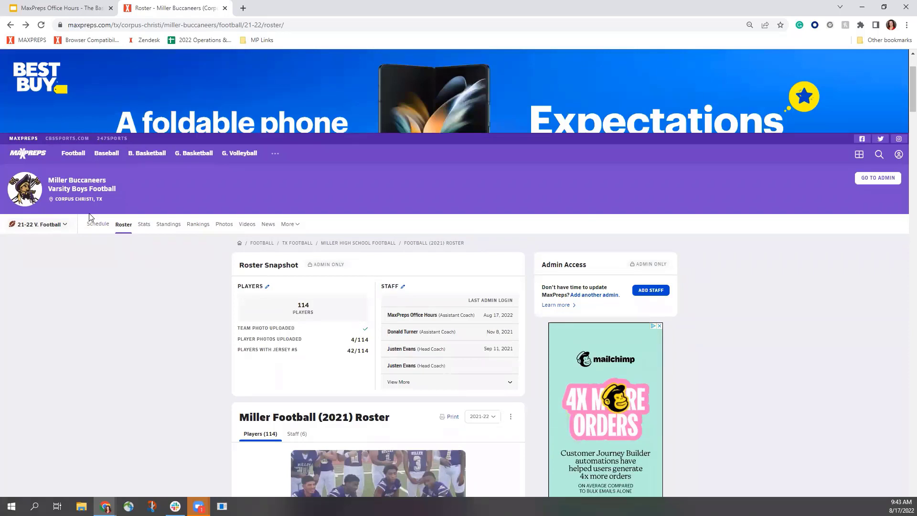
# Step: Open Miller's public football schedule and expand the list of games needing attention
pyautogui.click(98, 224)
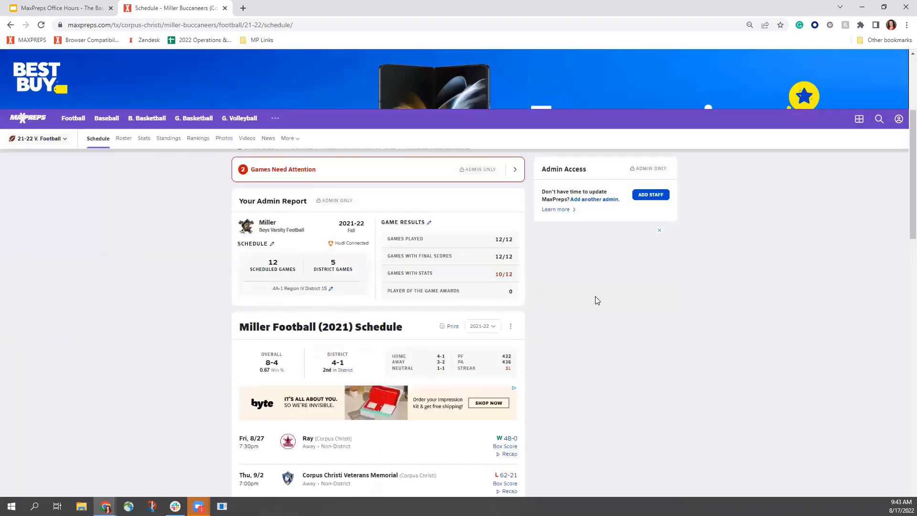
pyautogui.scroll(-1, 641, 287)
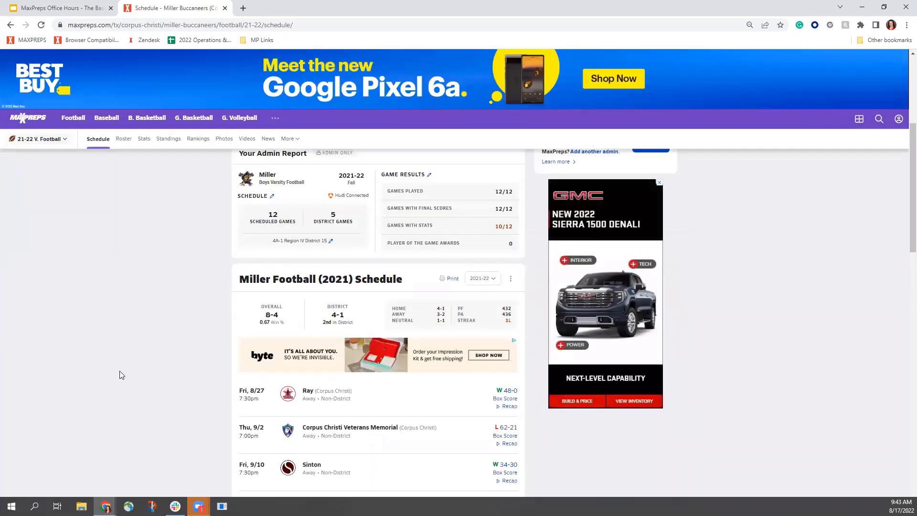
pyautogui.scroll(2, 201, 236)
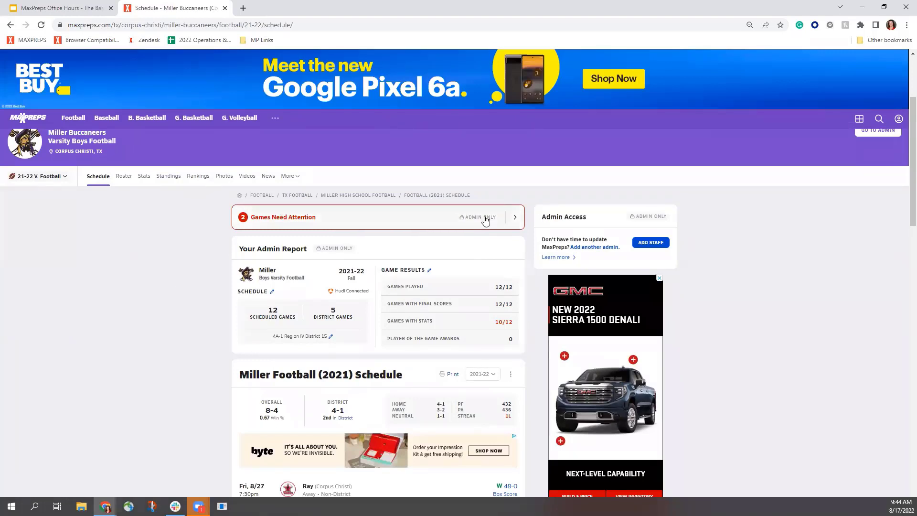
pyautogui.click(513, 219)
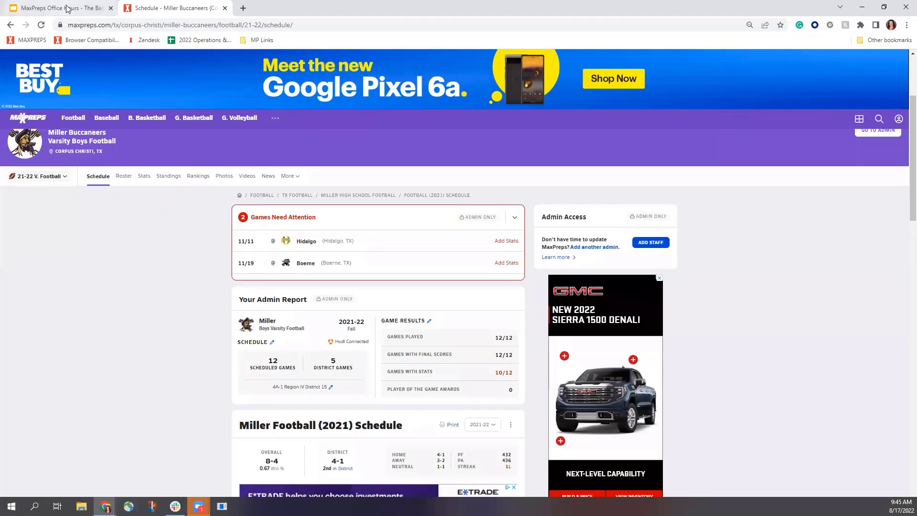
# Step: Switch to the "MaxPreps Office Hours - The Basics" Google Slides presentation and start the slideshow from the "THANK YOU!" slide
pyautogui.moveTo(67, 9)
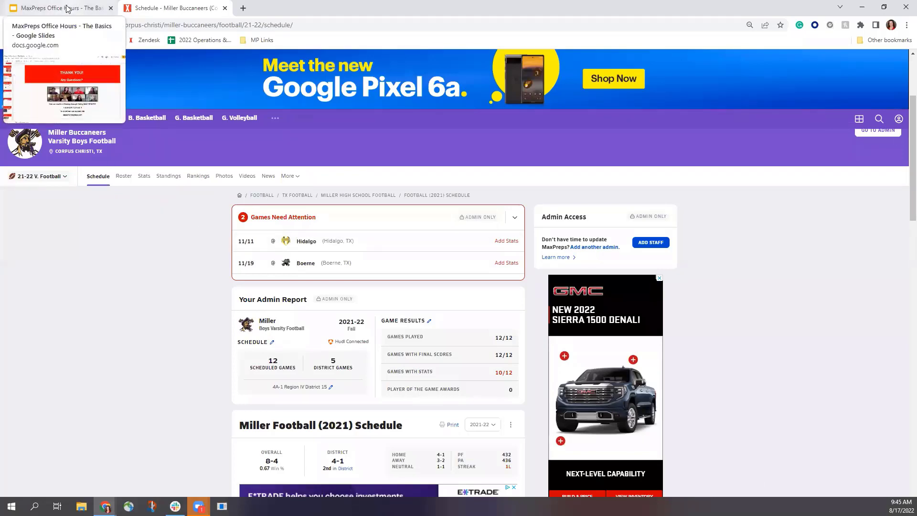
pyautogui.click(67, 8)
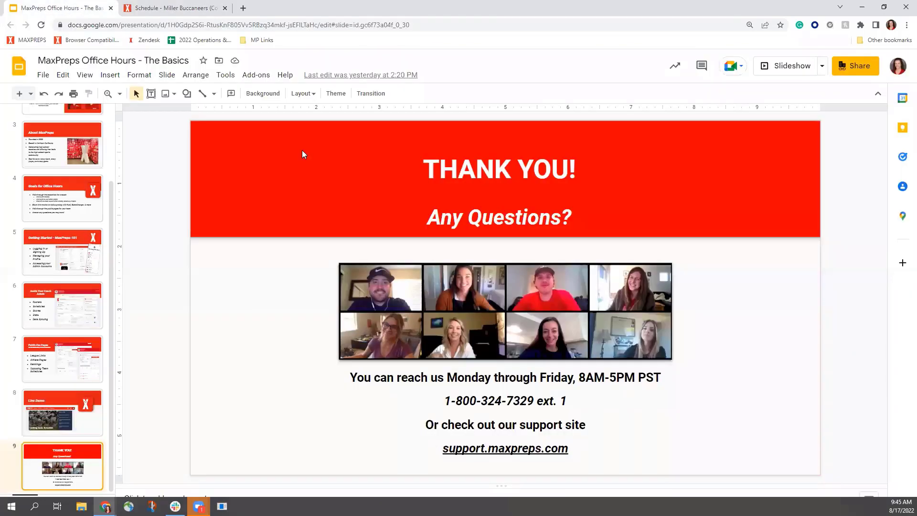
pyautogui.click(791, 67)
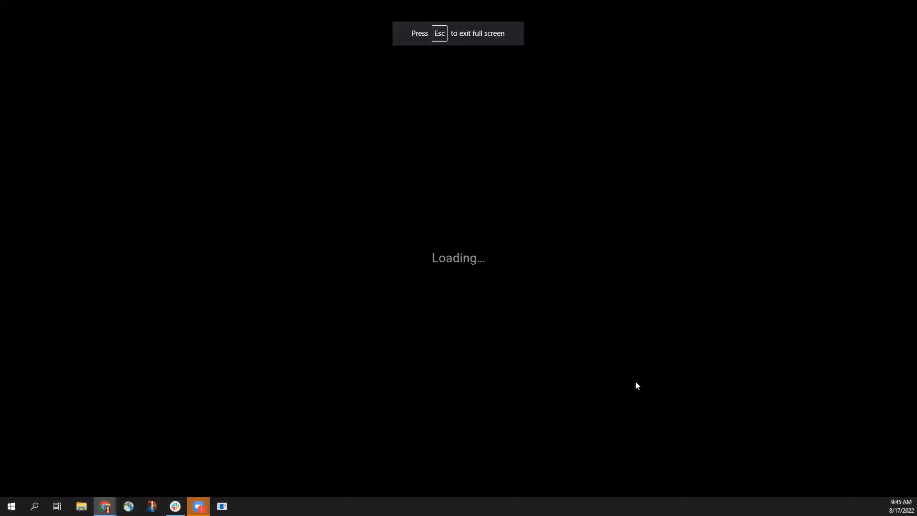